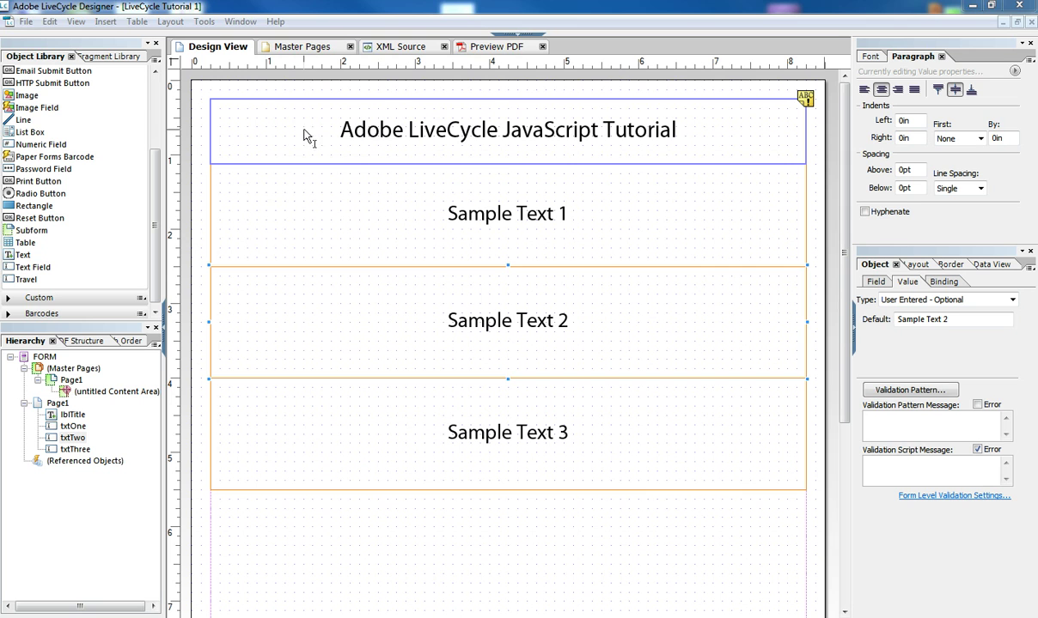
Step: Check the Sample Text fields' Field and Layout tab settings, then switch to Preview PDF
left_click(399, 138)
left_click(370, 253)
left_click(369, 428)
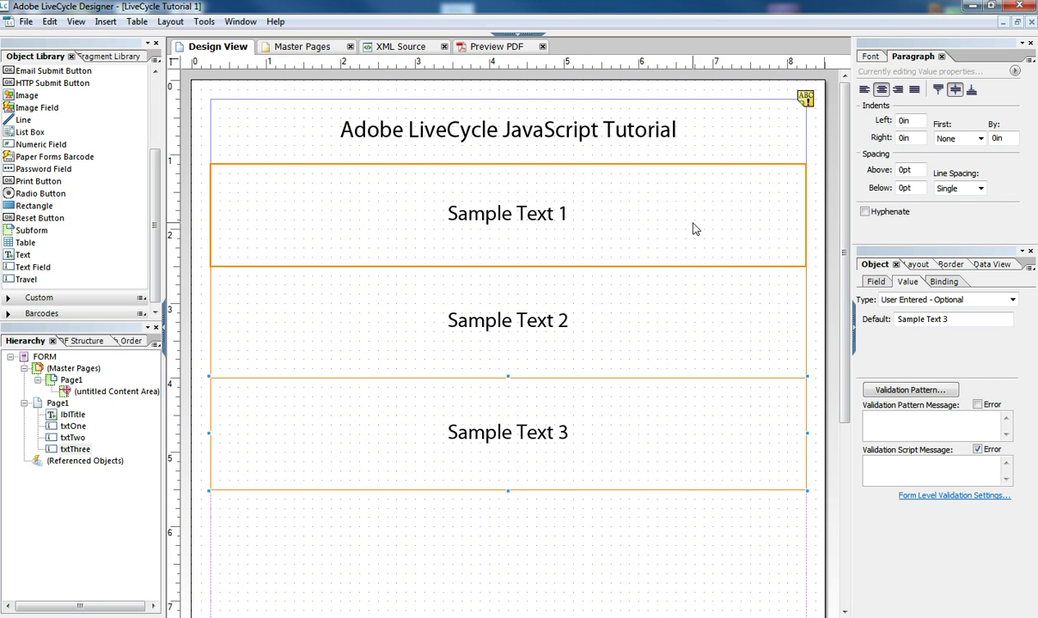
left_click(875, 283)
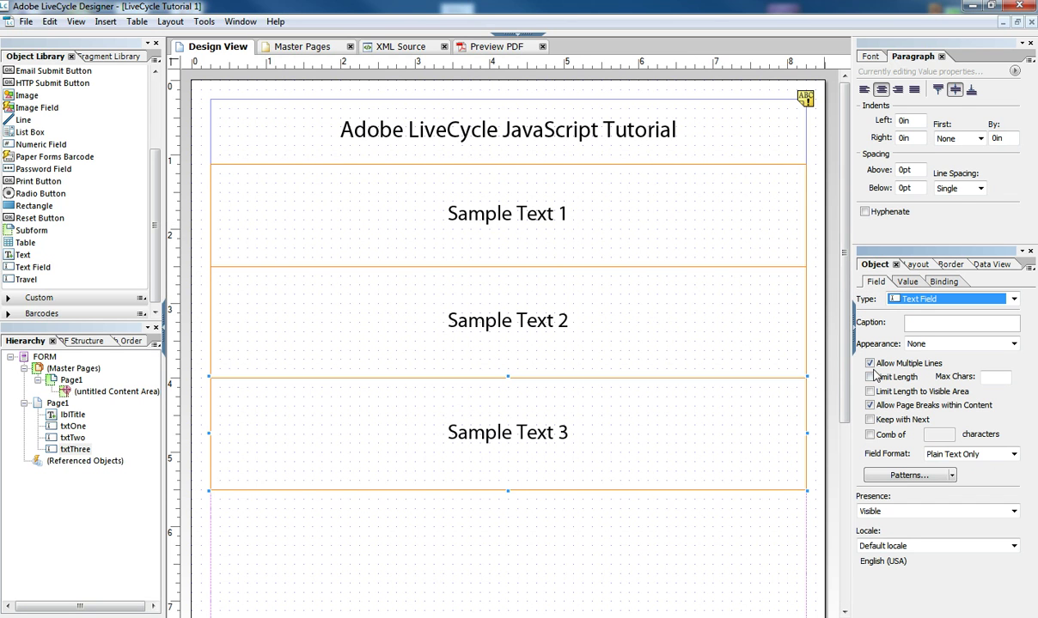
left_click(912, 265)
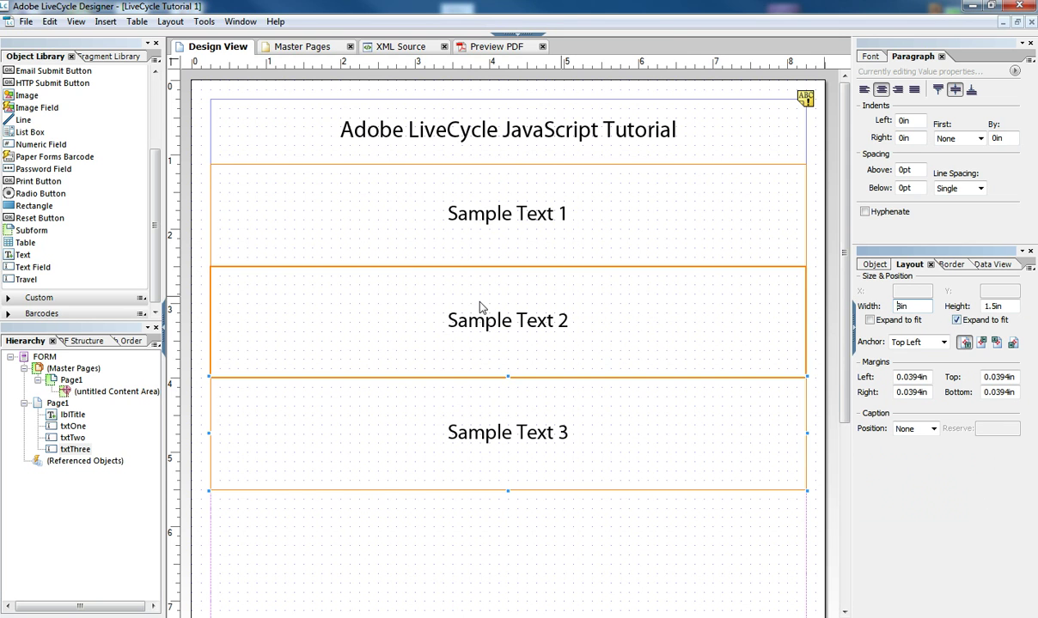
left_click(496, 46)
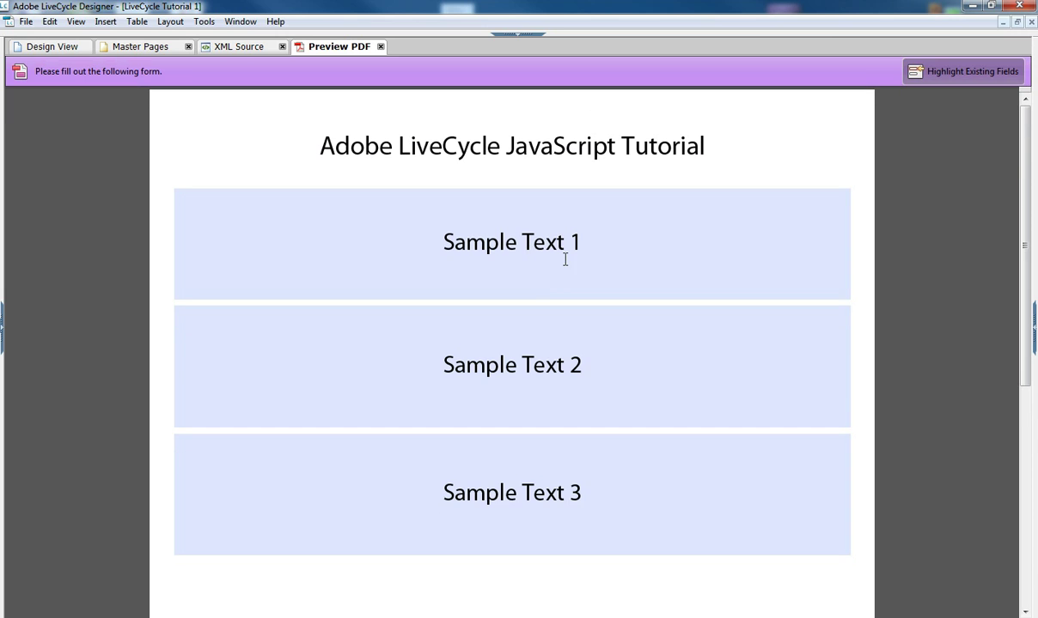
Step: Paste extra 'Sample Text 1' lines into the first field so it grows
left_click_drag(581, 243, 408, 249)
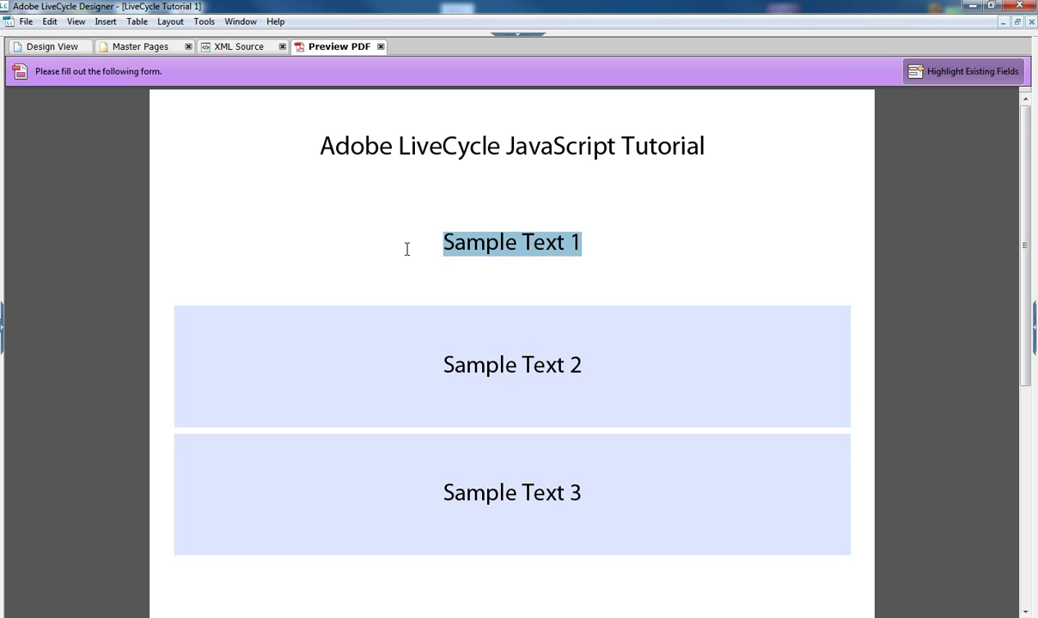
key("ctrl+c")
key("End")
key("Return")
key("ctrl+v")
key("Return")
key("ctrl+v")
key("Return")
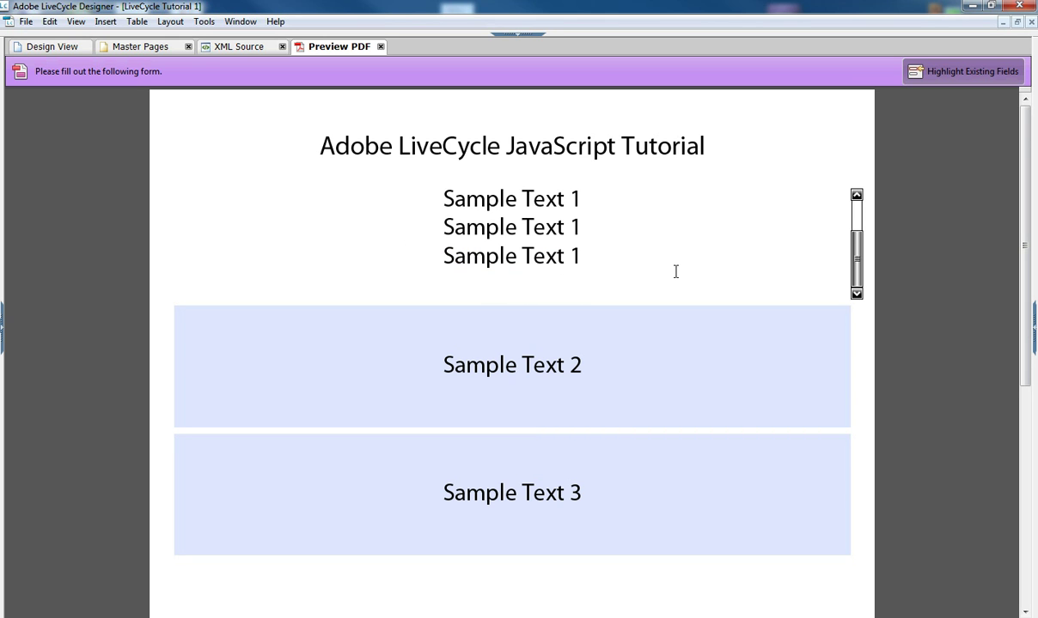
key("ctrl+v")
key("Tab")
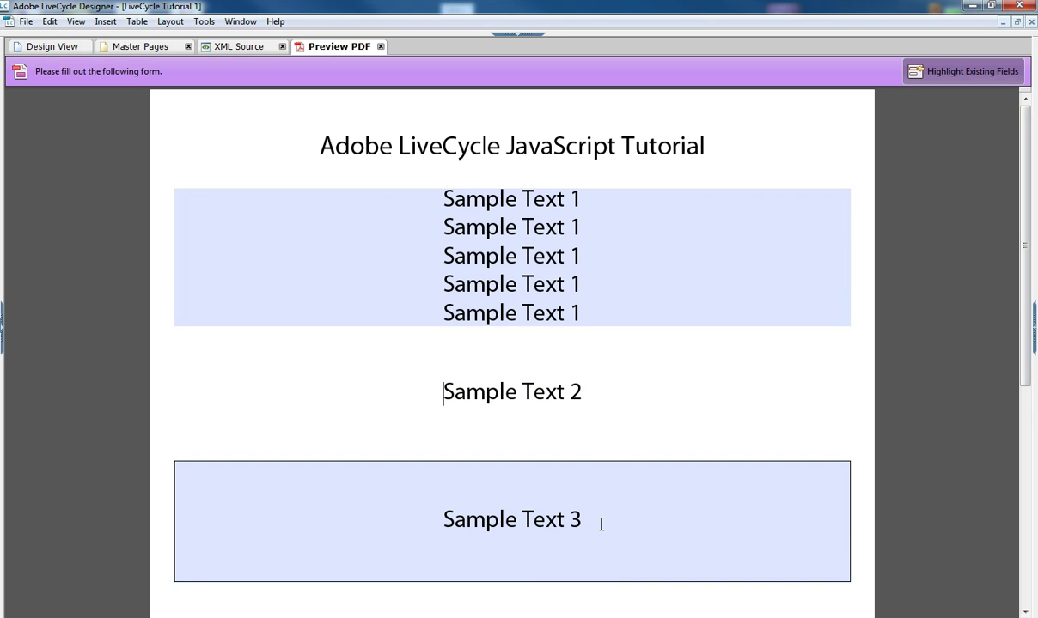
Step: Paste extra 'Sample Text 3' lines into the third field and let it expand
left_click_drag(590, 519, 440, 516)
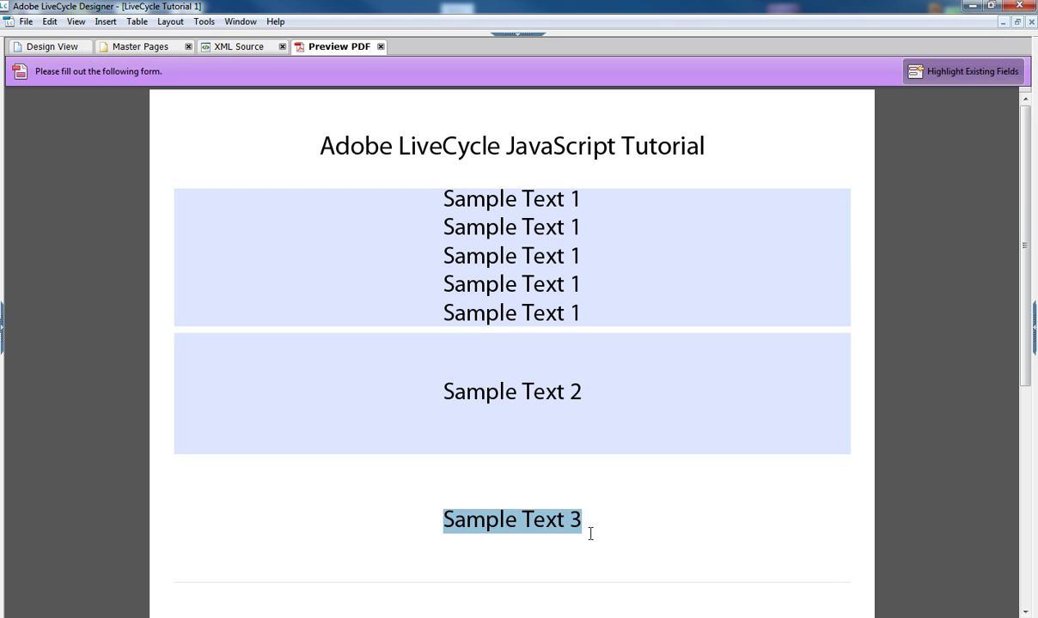
left_click(591, 522)
key("Return")
key("ctrl+v")
key("Return")
key("ctrl+v")
key("Return")
key("ctrl+v")
key("Return")
key("ctrl+v")
left_click(622, 510)
Step: Delete the 'Sample Text 2' text from the middle field
left_click(660, 408)
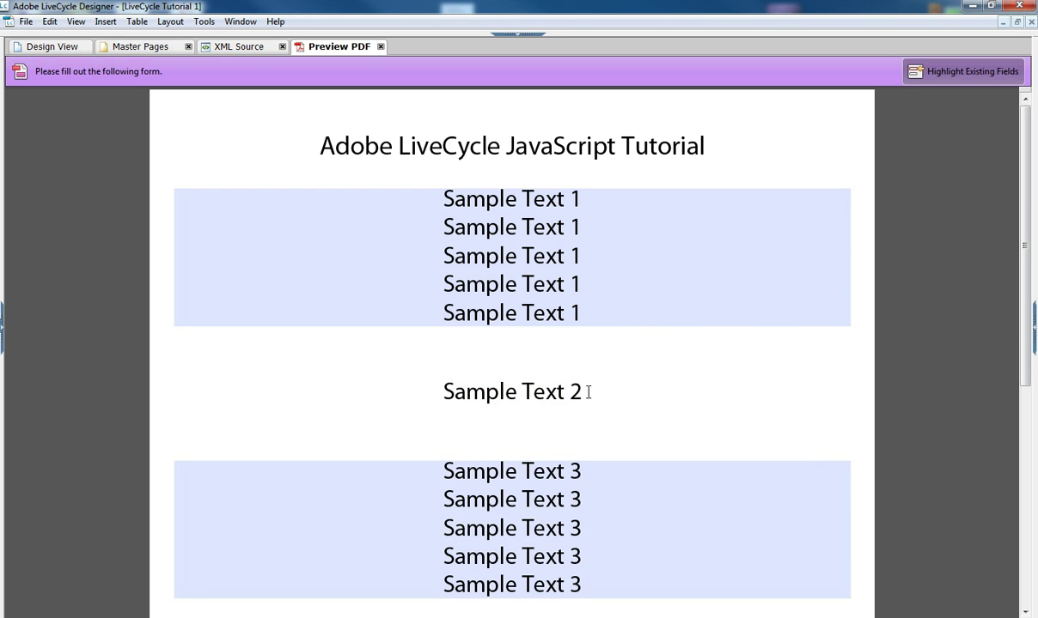
left_click_drag(586, 392, 434, 390)
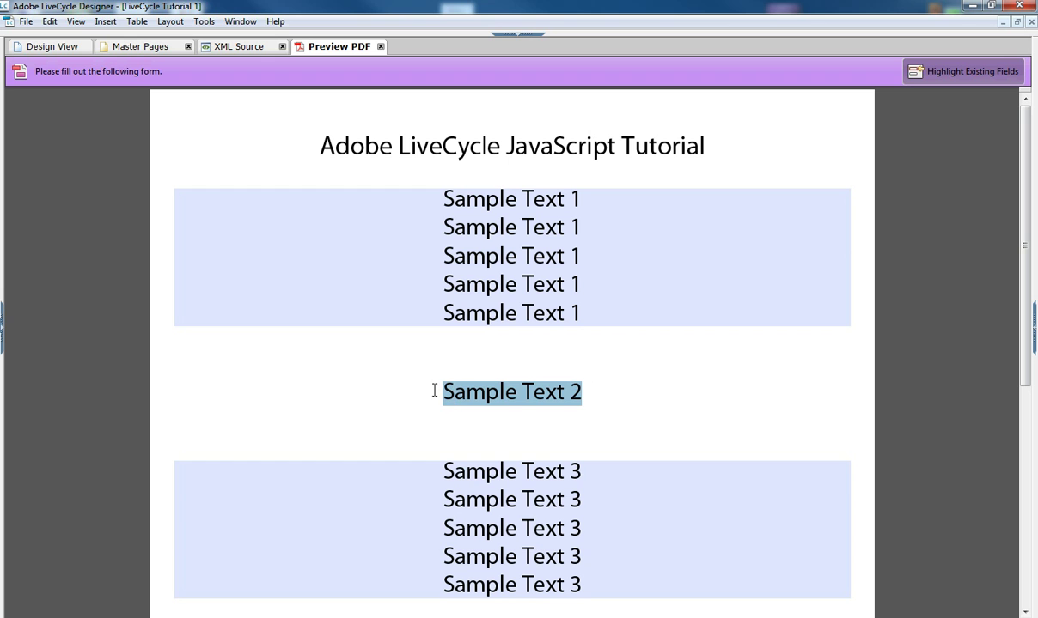
left_click(640, 403)
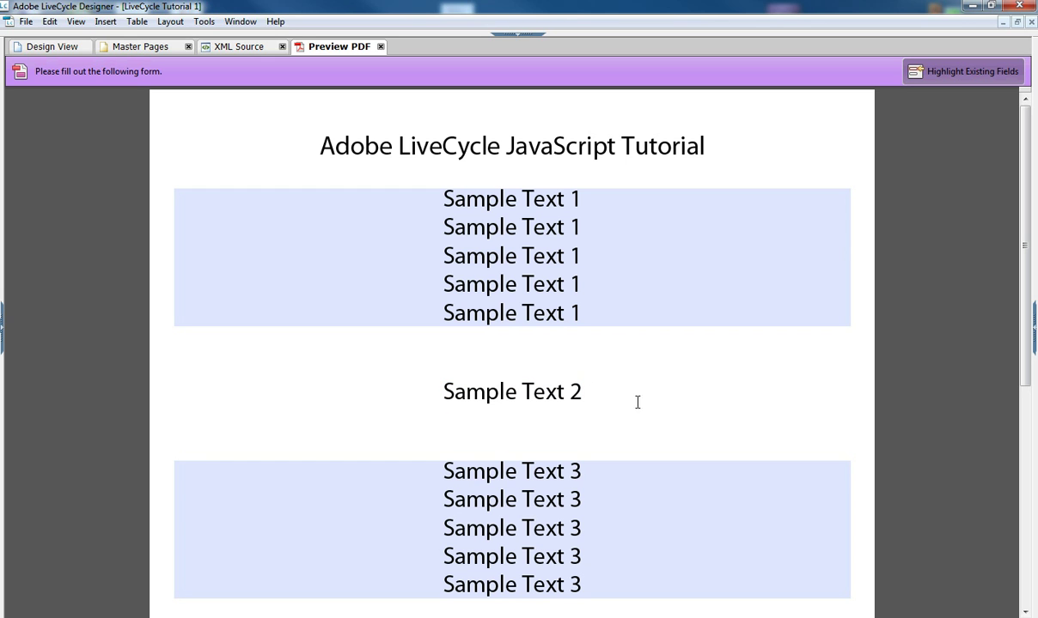
left_click_drag(582, 392, 419, 386)
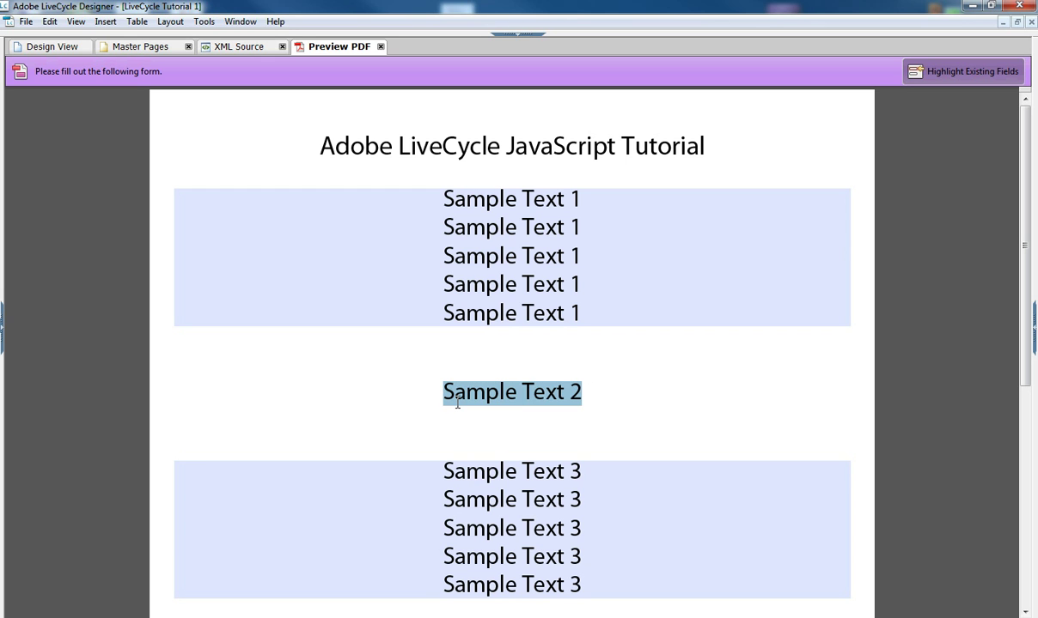
key("BackSpace")
left_click(773, 217)
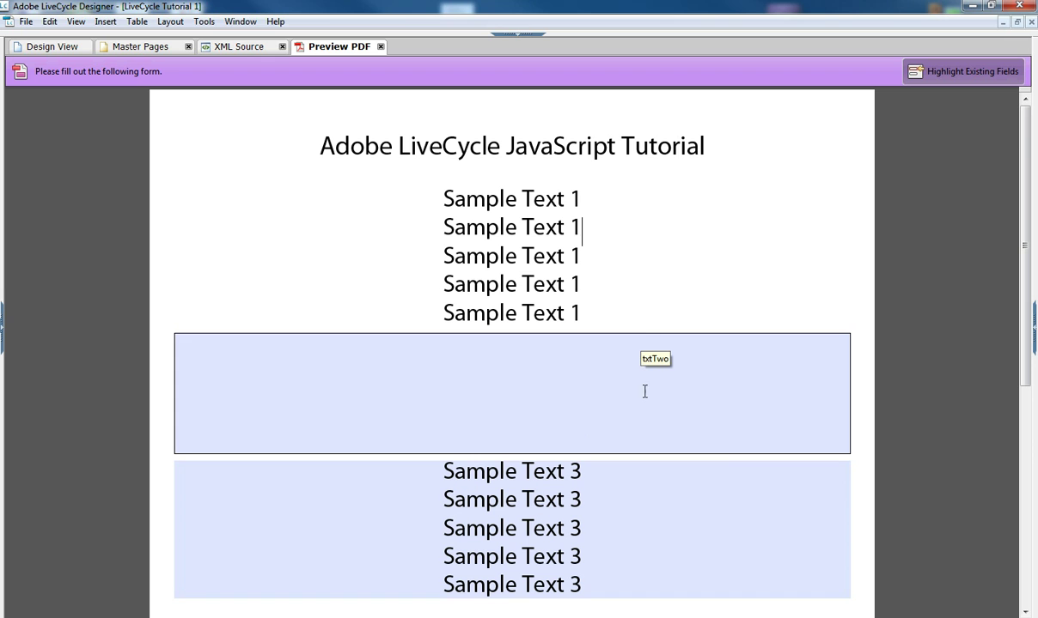
Step: Type and erase test text 'adsfasd' in the empty middle field, then return to Design View
left_click(522, 399)
type("adsfasd")
key("BackSpace")
key("BackSpace")
key("BackSpace")
key("BackSpace")
key("BackSpace")
key("BackSpace")
key("BackSpace")
left_click(646, 285)
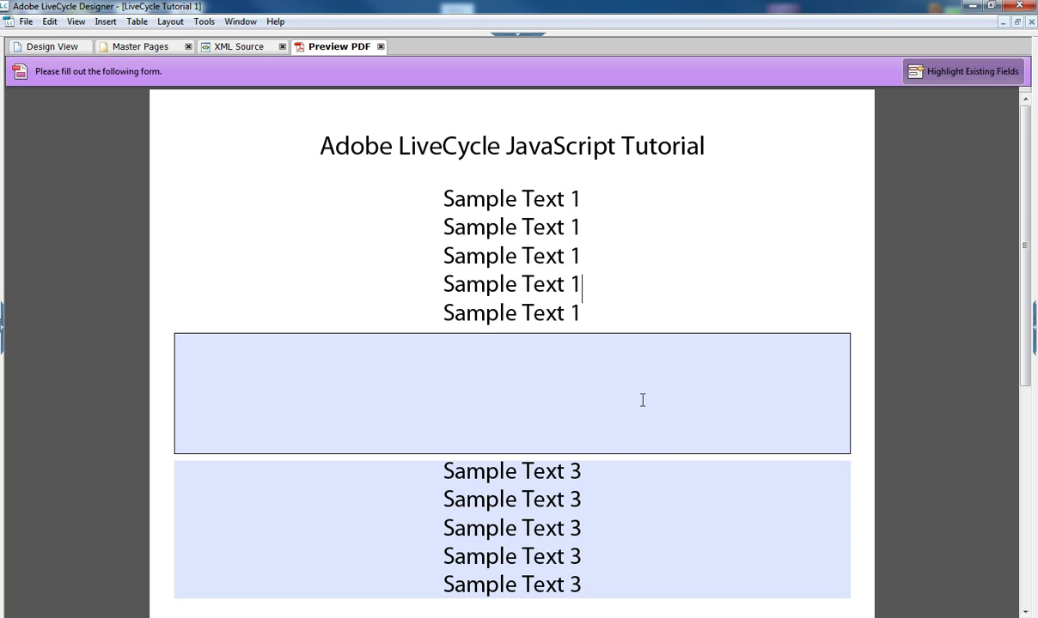
left_click(513, 386)
left_click(677, 501)
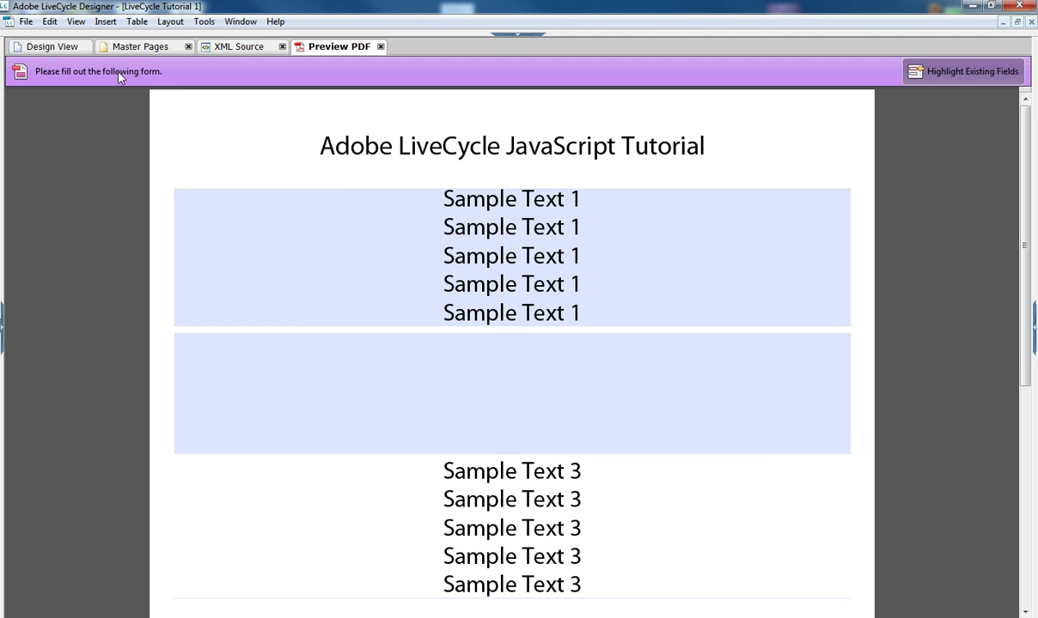
left_click(62, 47)
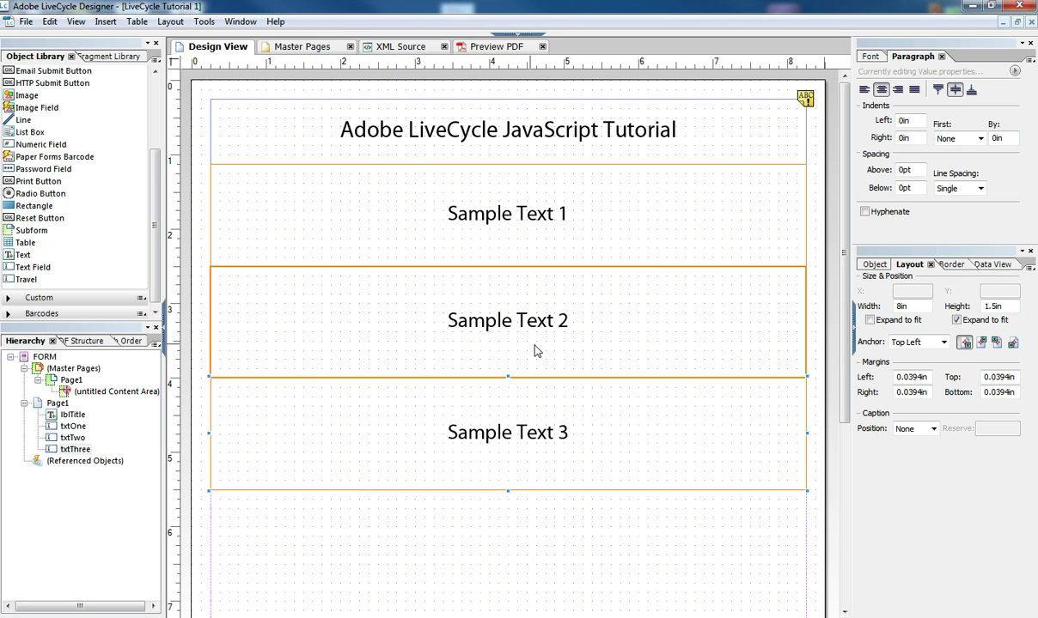
Step: Try a height of 0 on Sample Text 3, then restore it to 1.5in
left_click(968, 310)
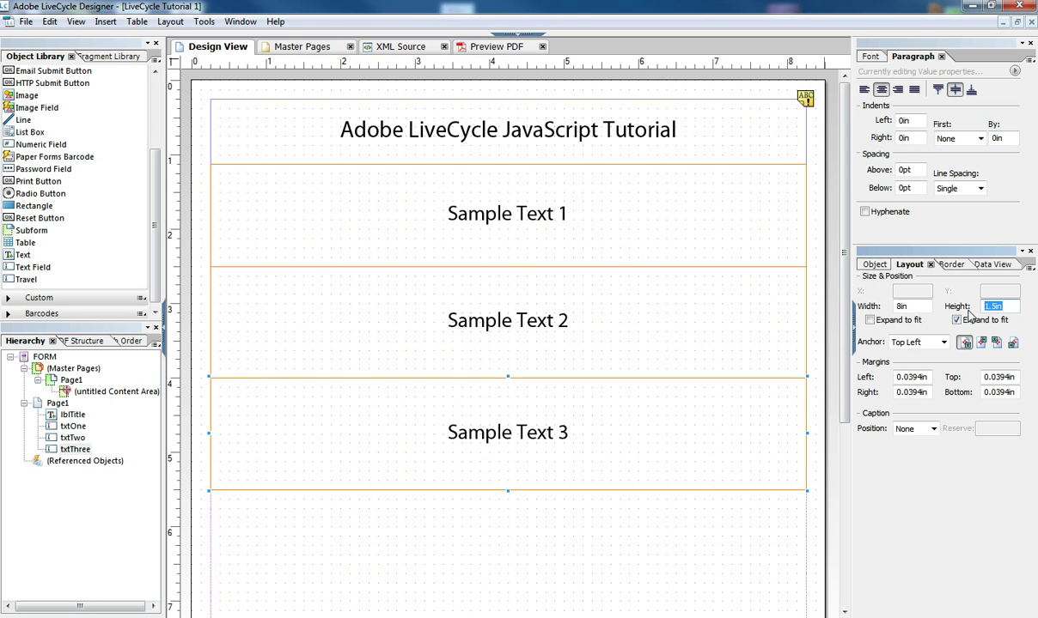
type("0")
key("Return")
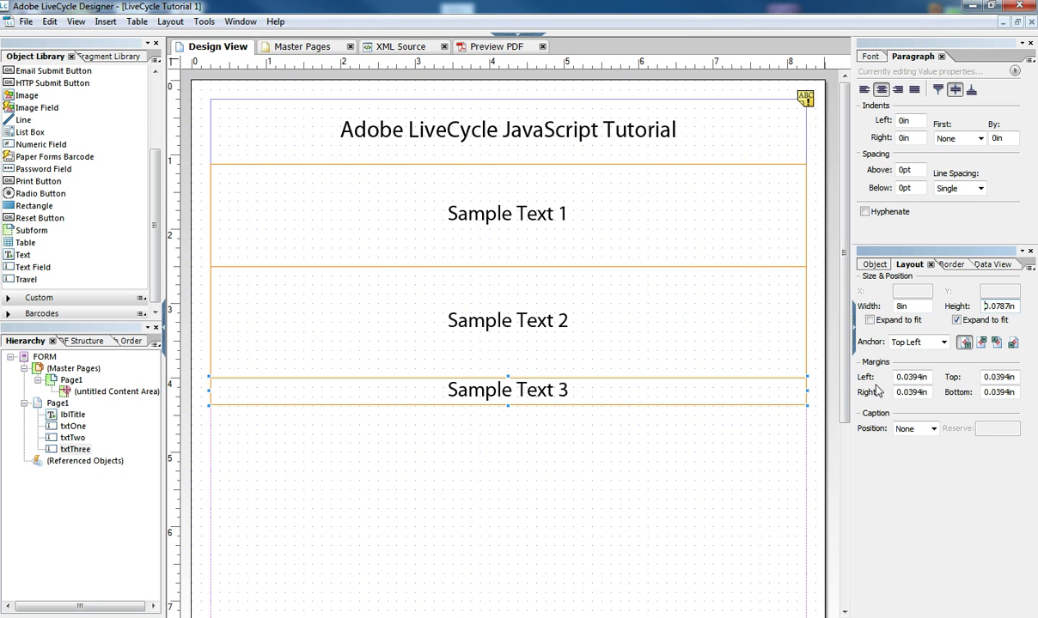
left_click_drag(1008, 309, 956, 315)
type("1.5")
key("Return")
Step: Set the Sample Text 2 field's height to 0, shrinking it to 0.0787in
left_click(672, 323)
left_click_drag(1012, 307, 974, 313)
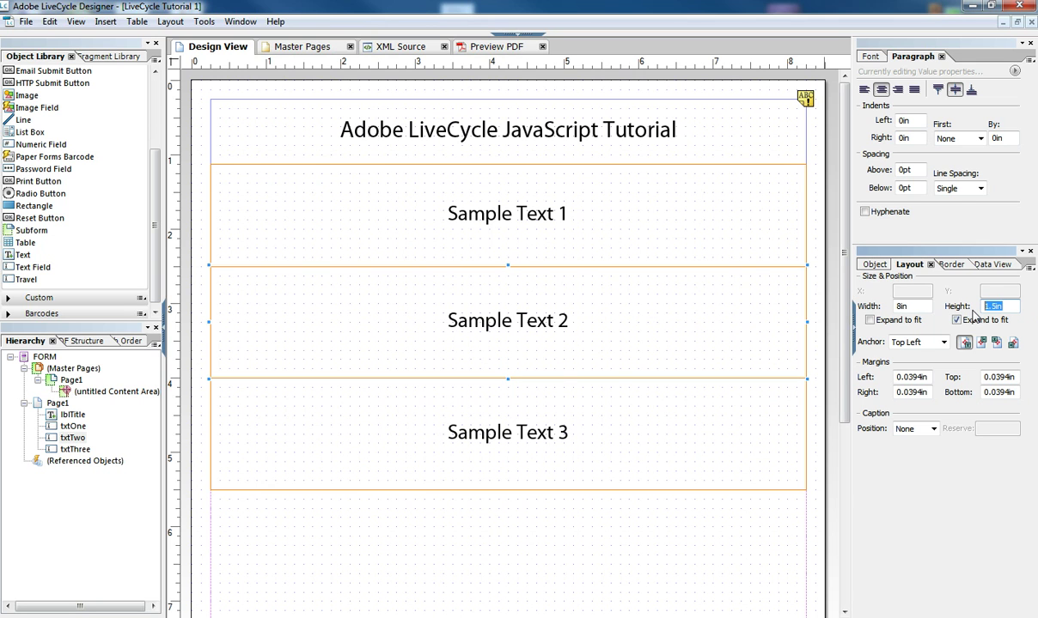
type("0")
key("Return")
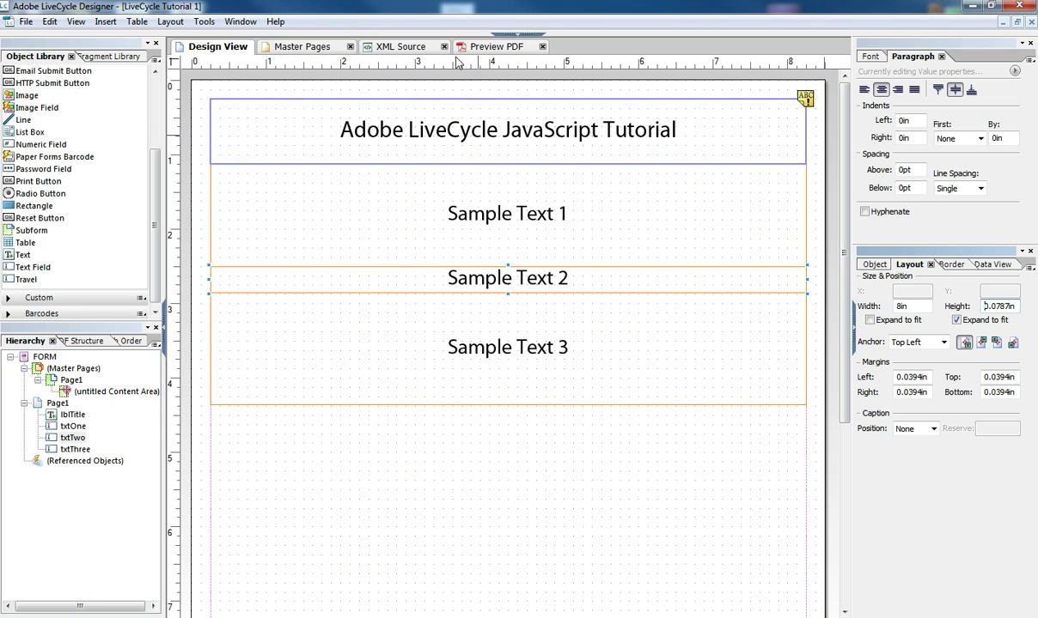
Step: In the PDF preview, delete 'Sample Text 2' from the thin middle field and click back into it
left_click(490, 47)
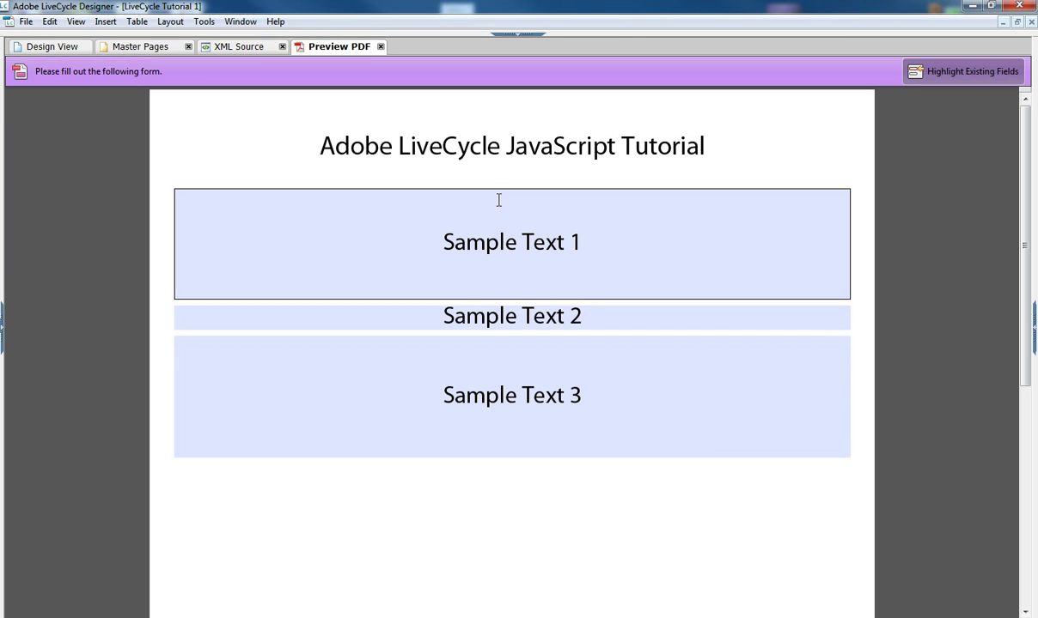
left_click_drag(592, 310, 421, 303)
key("Delete")
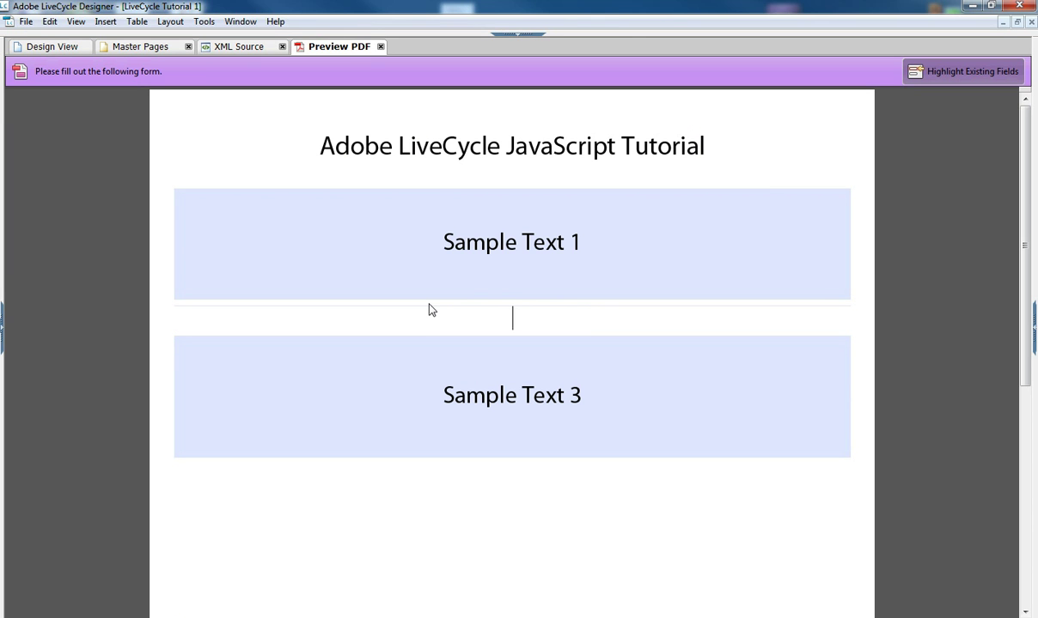
left_click(806, 225)
left_click(603, 322)
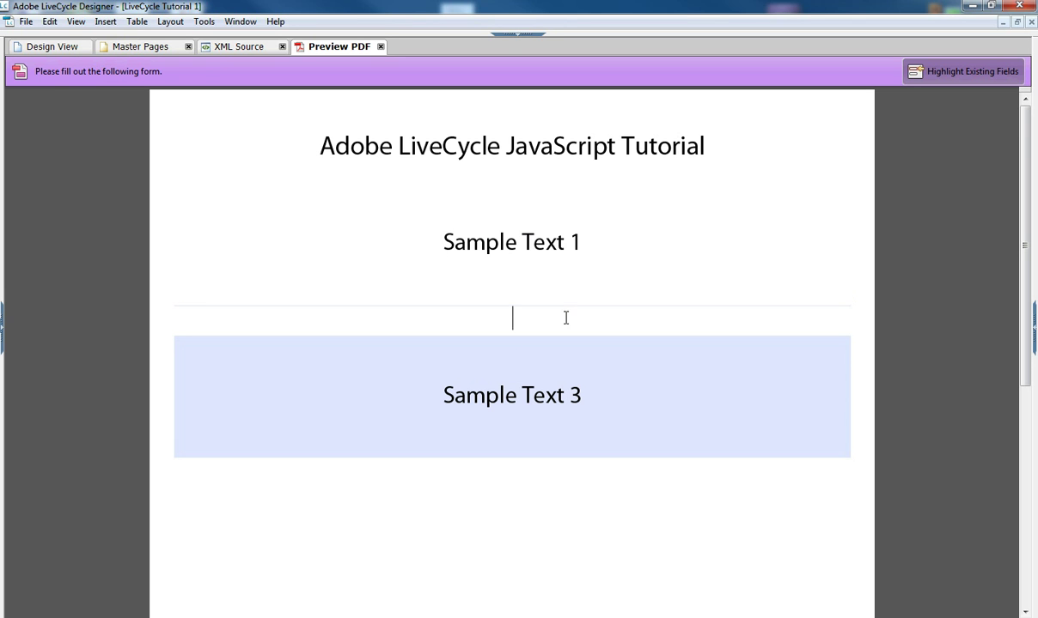
left_click(566, 318)
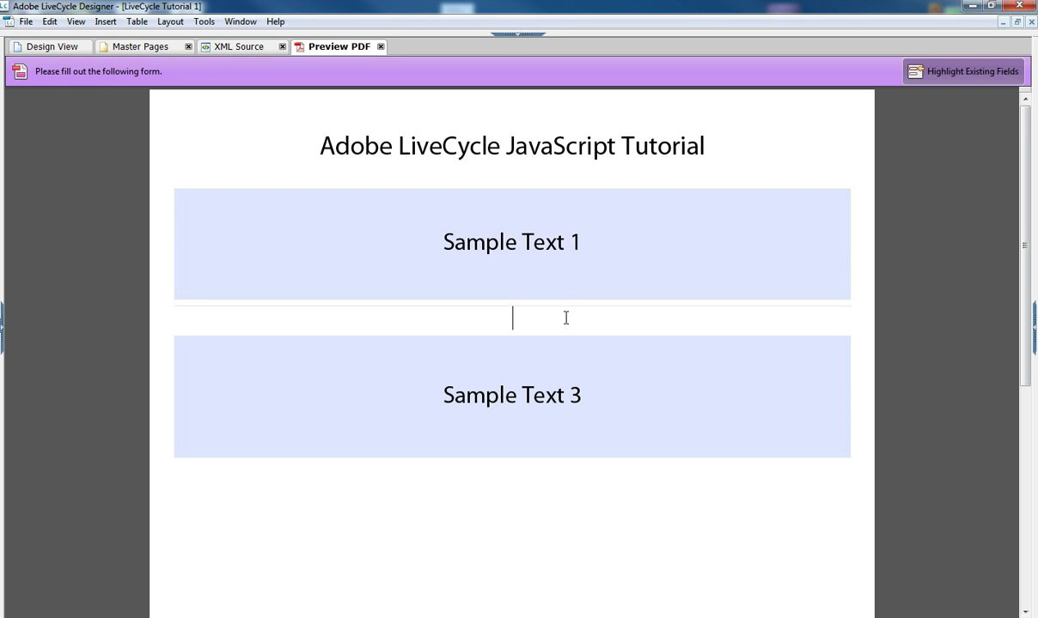
Step: Back in Design View, restore the middle field's height to 1.5in
left_click(41, 46)
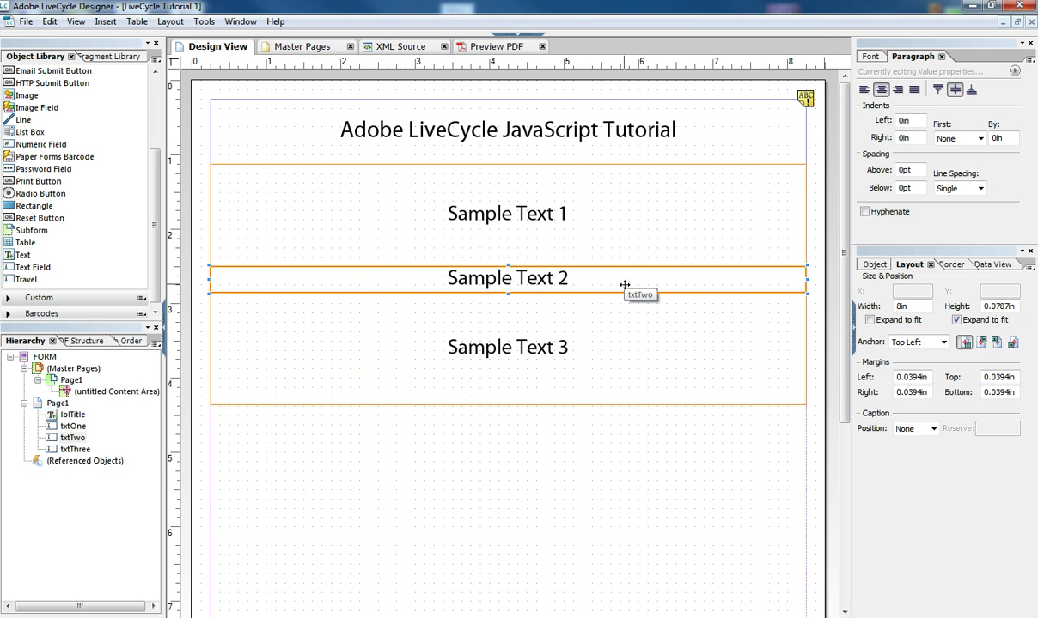
double_click(996, 306)
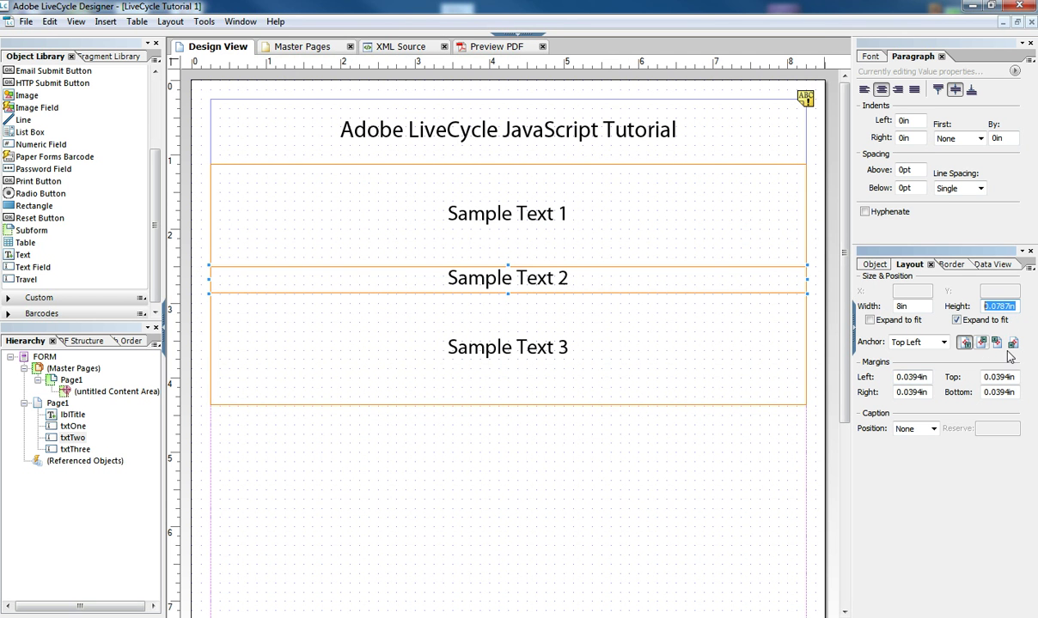
type("1.5")
key("Return")
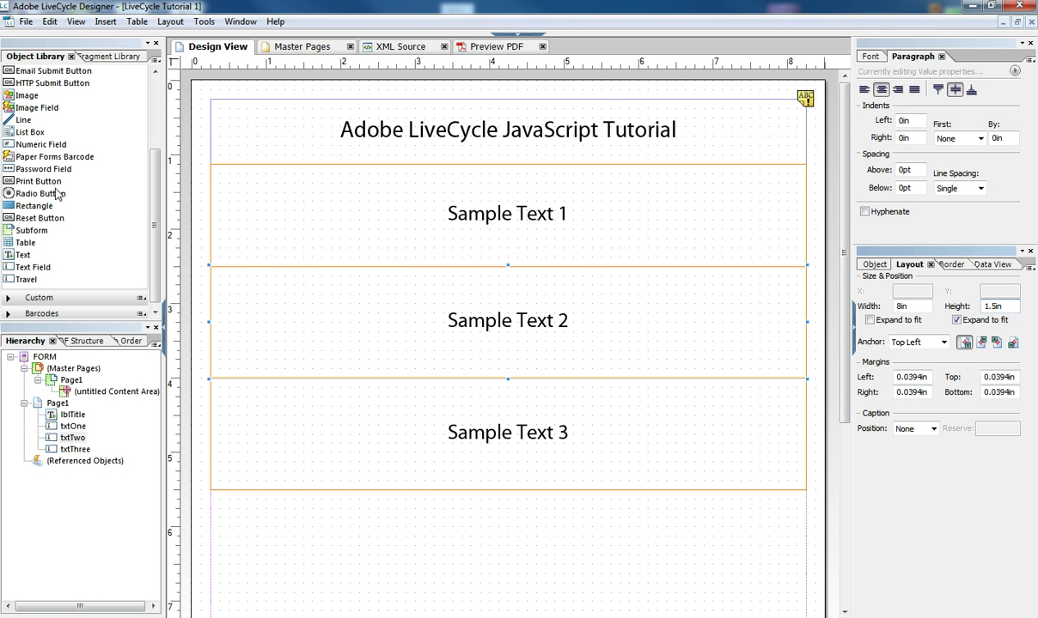
Step: Place a Button from the Object Library just below the Sample Text 1 field
left_click_drag(148, 207, 155, 158)
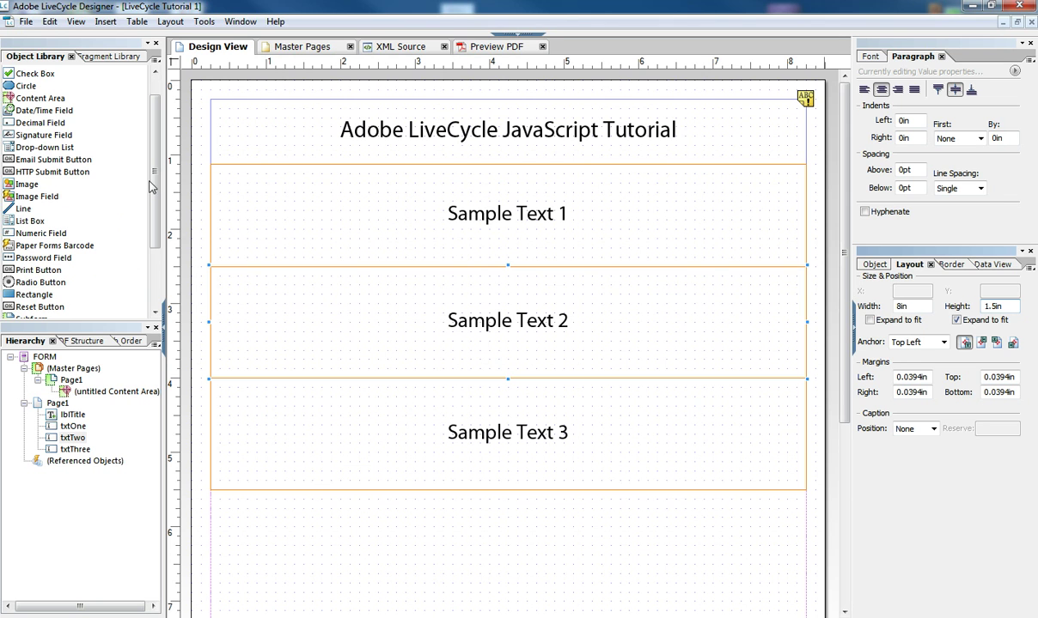
left_click_drag(153, 172, 158, 152)
left_click(26, 88)
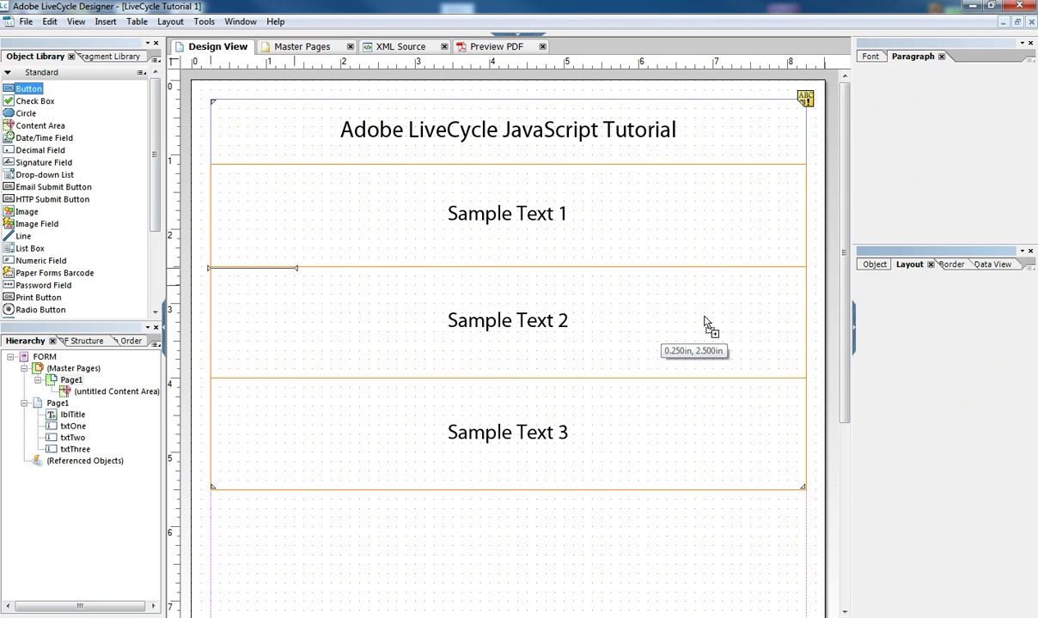
left_click(740, 322)
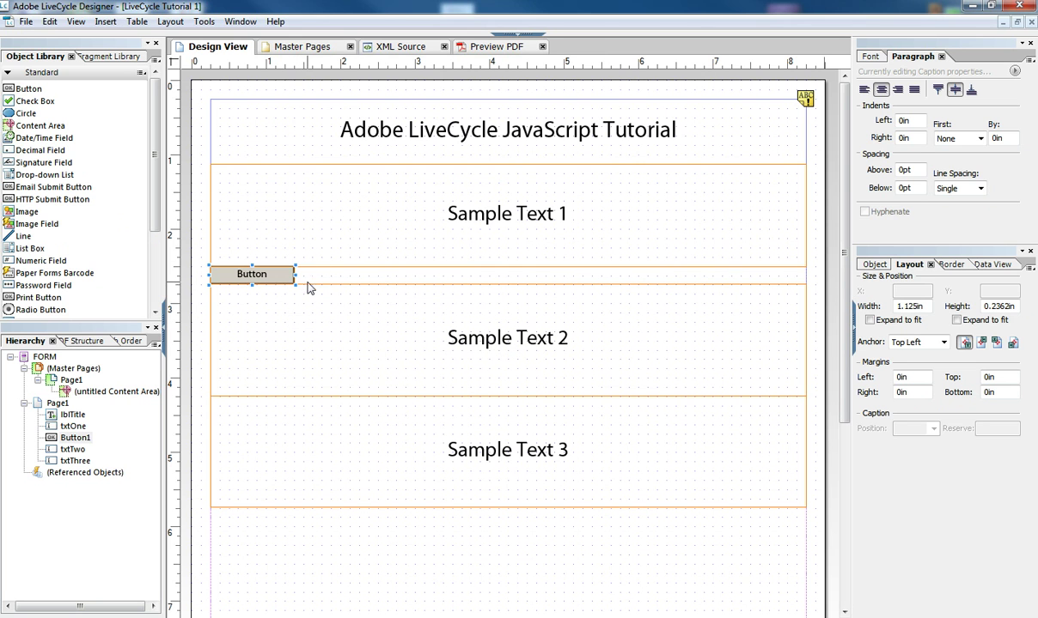
Step: Give the button's click event the script this.parent.txtTwo.presence = "hidden", then preview the PDF
left_click(510, 36)
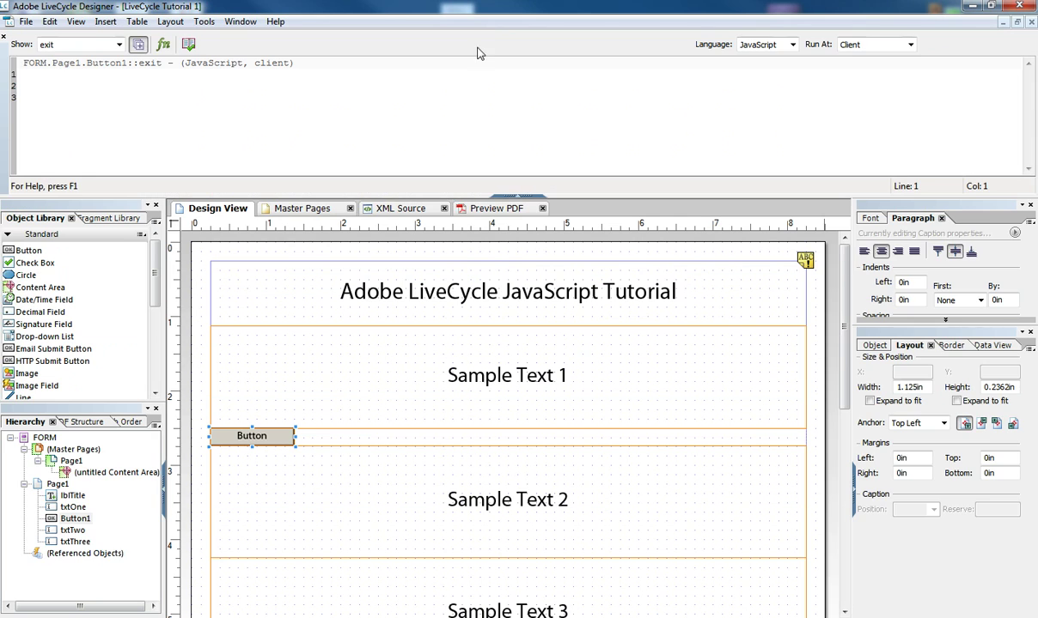
left_click(119, 45)
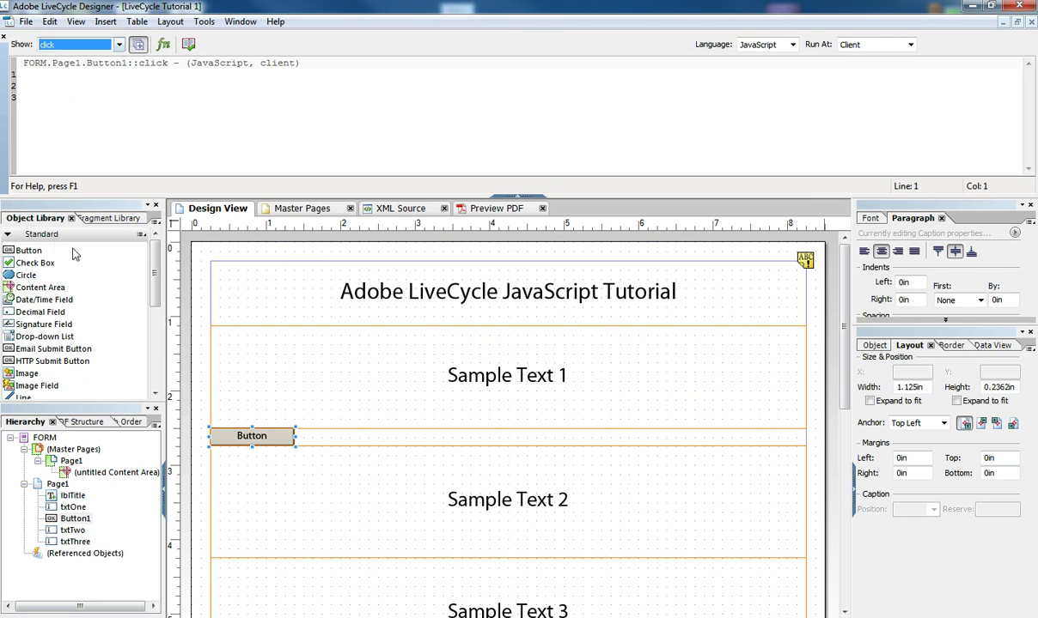
left_click(51, 243)
left_click(77, 110)
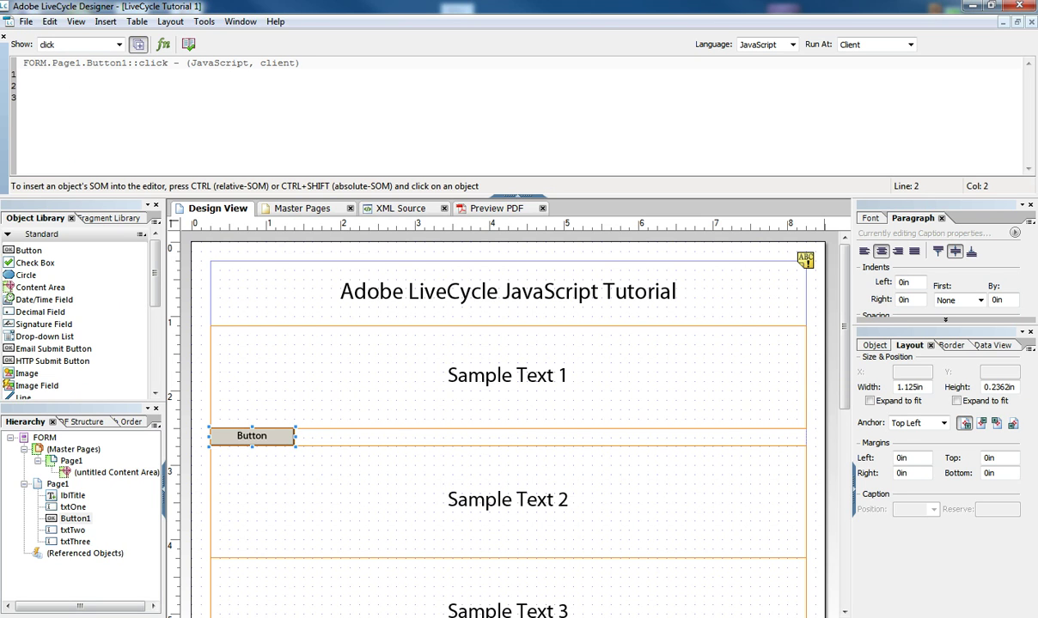
type("this.parent")
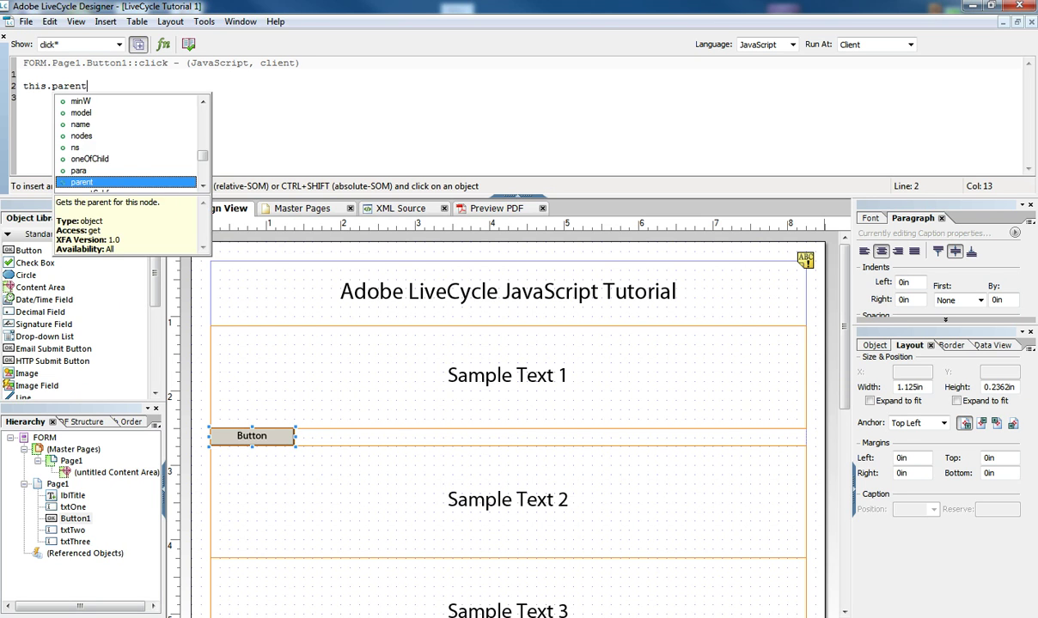
type(".txt")
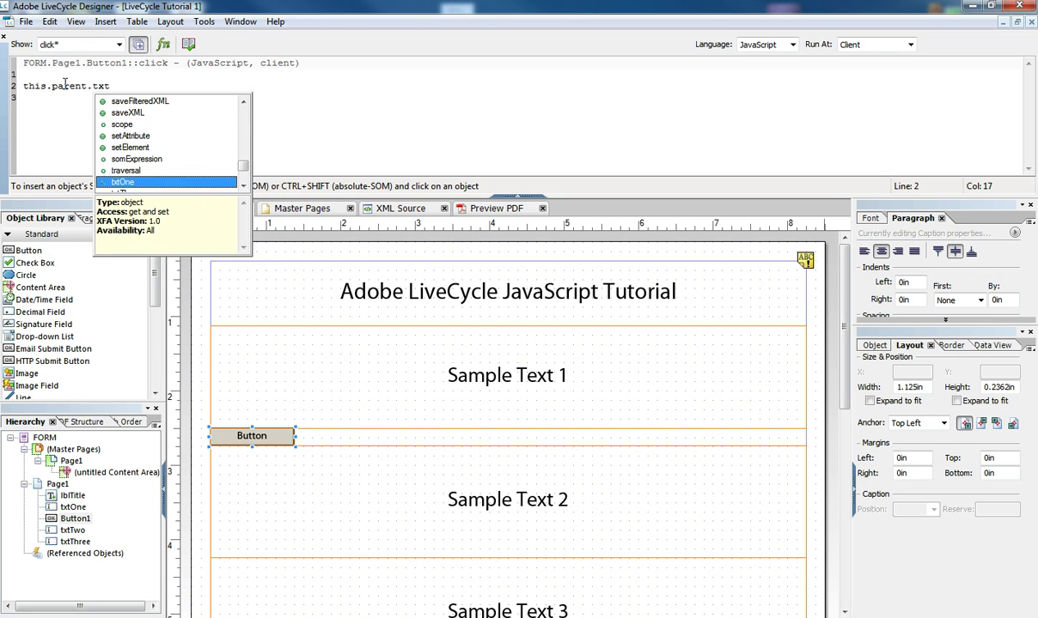
type("Two.pr")
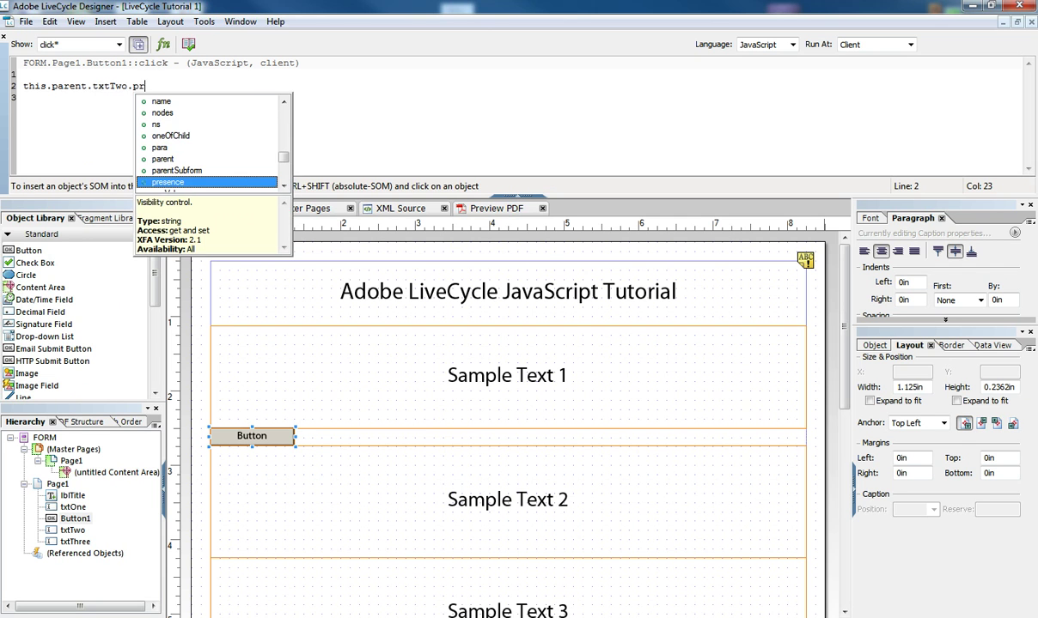
type("esence = \"hidden")
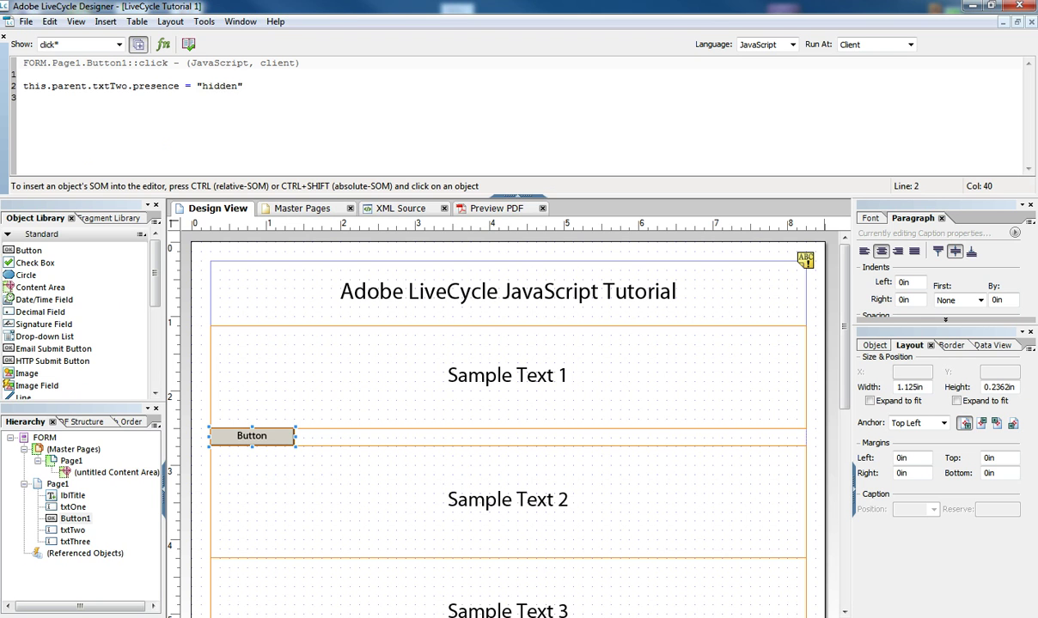
left_click(516, 196)
left_click(486, 46)
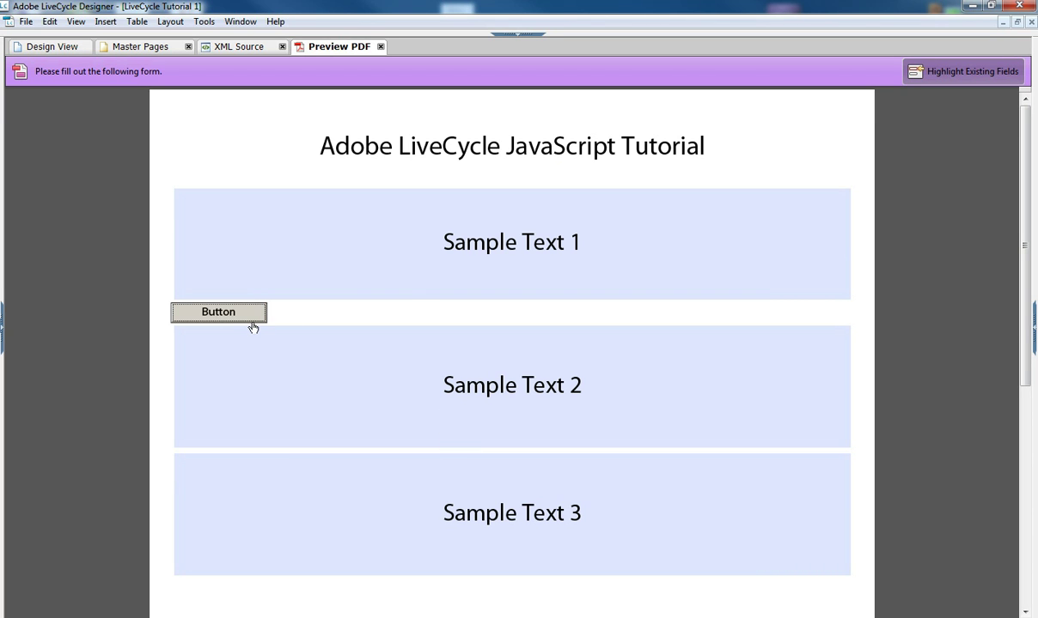
Step: Click Button in the preview to hide Sample Text 2, then check the print dialog and cancel
left_click(252, 318)
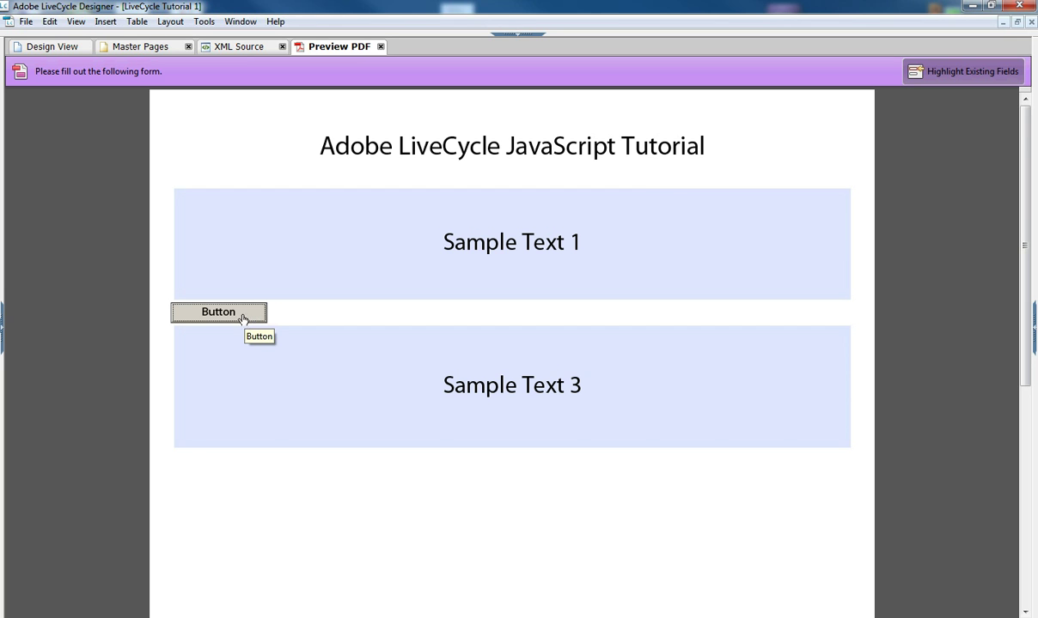
left_click(208, 287)
left_click(270, 349)
right_click(275, 348)
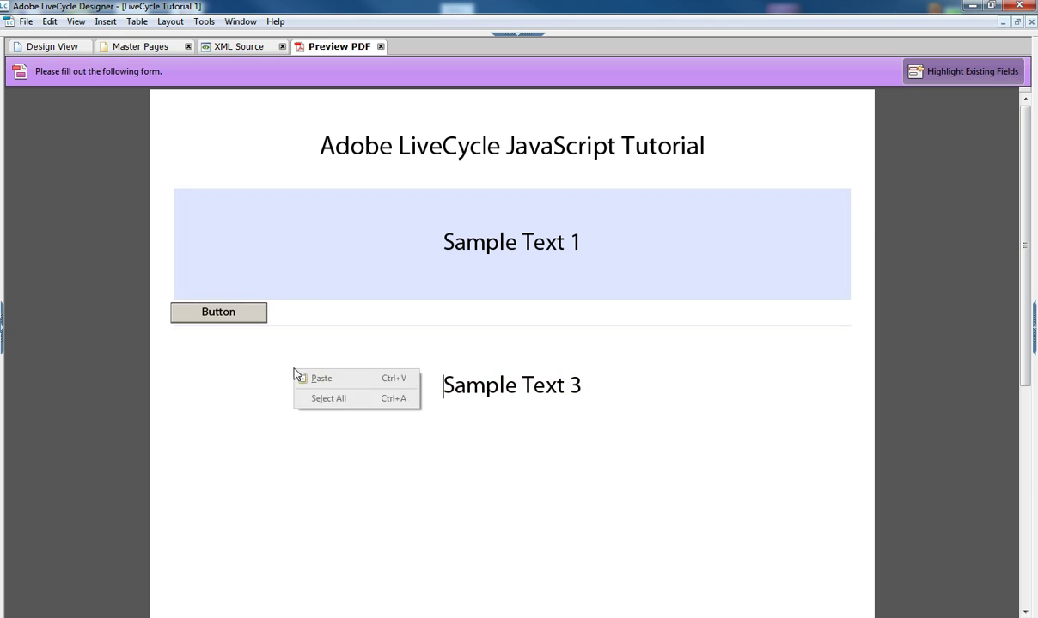
left_click(232, 455)
left_click(241, 491)
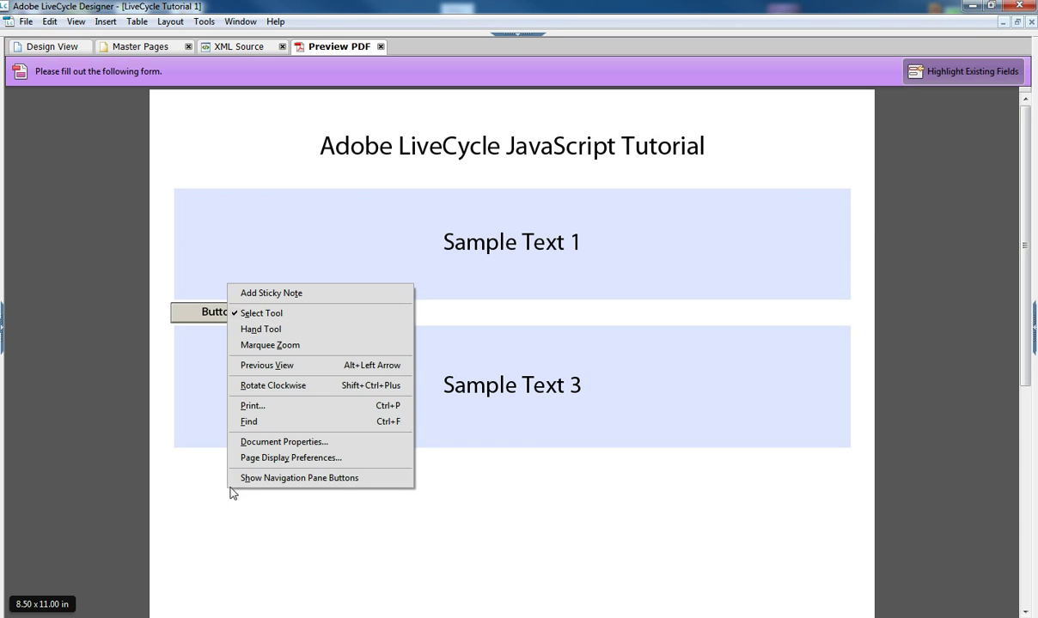
left_click(263, 419)
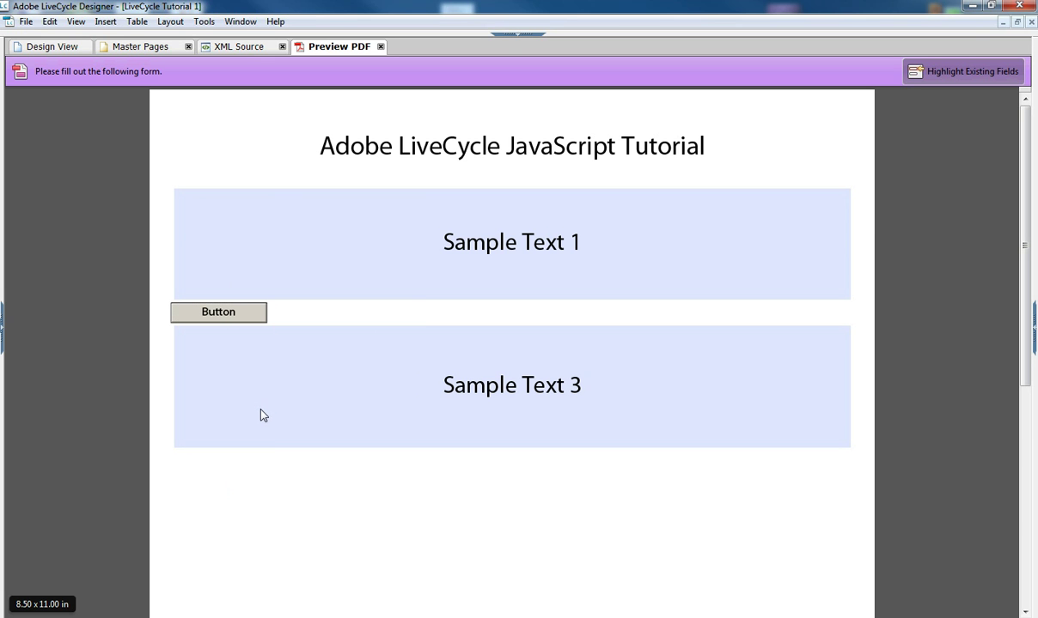
key("ctrl+p")
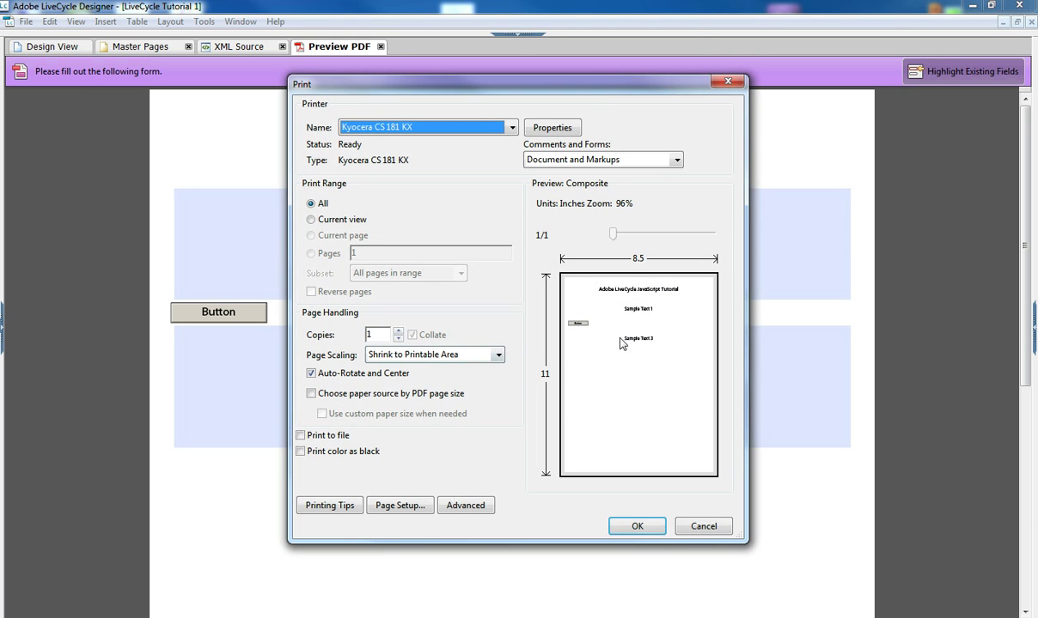
left_click(699, 527)
Step: Set the button's Presence to Visible (Screen Only) on the Object tab
left_click(68, 46)
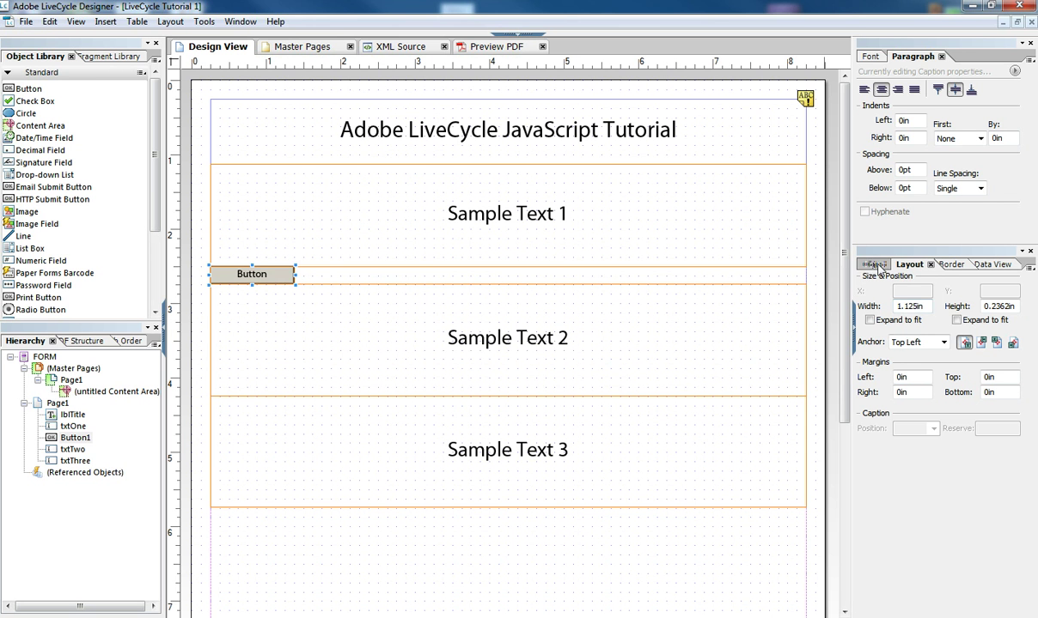
left_click(875, 265)
left_click(1013, 488)
left_click(976, 514)
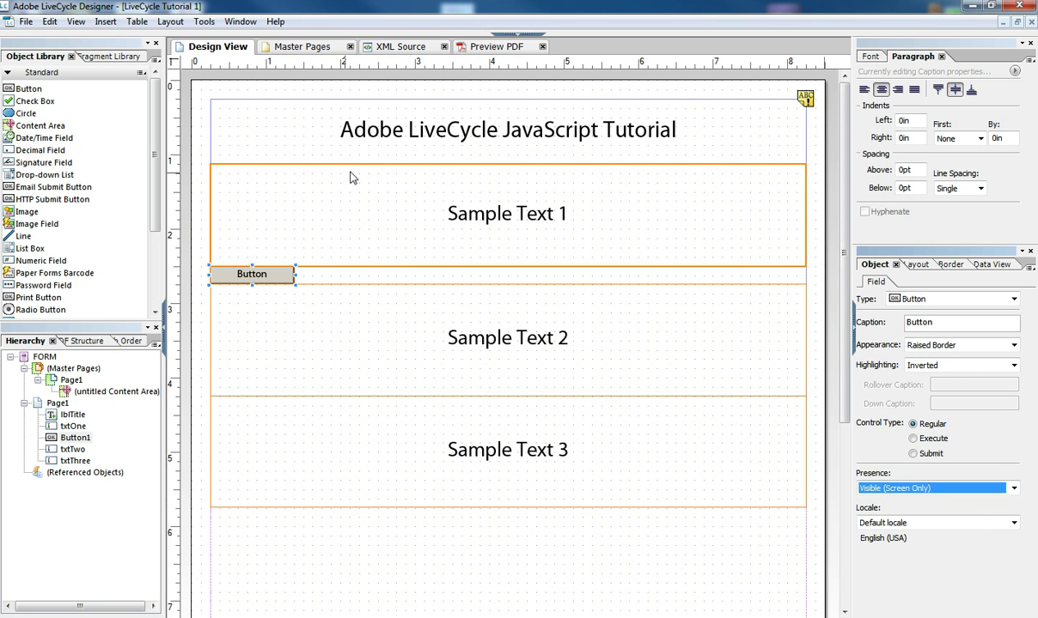
Step: Preview the PDF, hide Sample Text 2 with the button, and check the print preview before cancelling
left_click(496, 47)
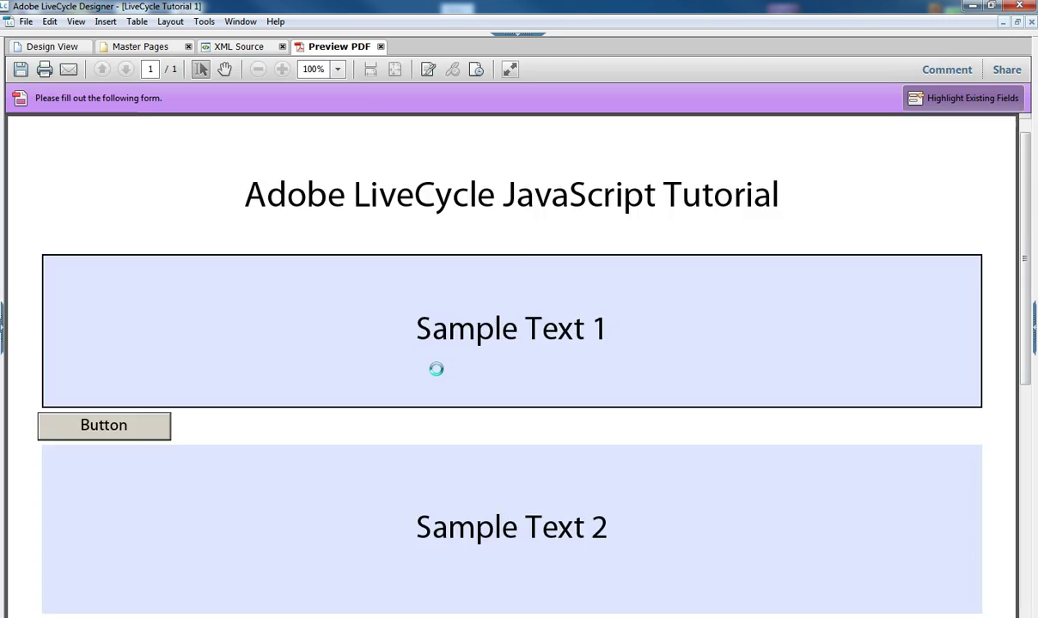
left_click(225, 316)
right_click(287, 388)
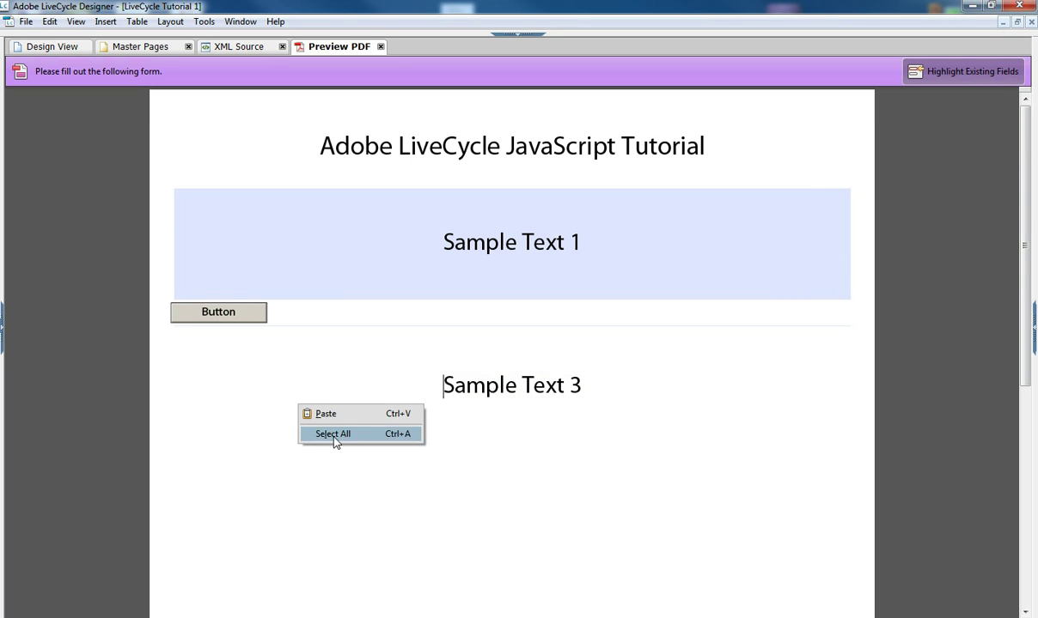
left_click(275, 455)
right_click(324, 528)
left_click(350, 460)
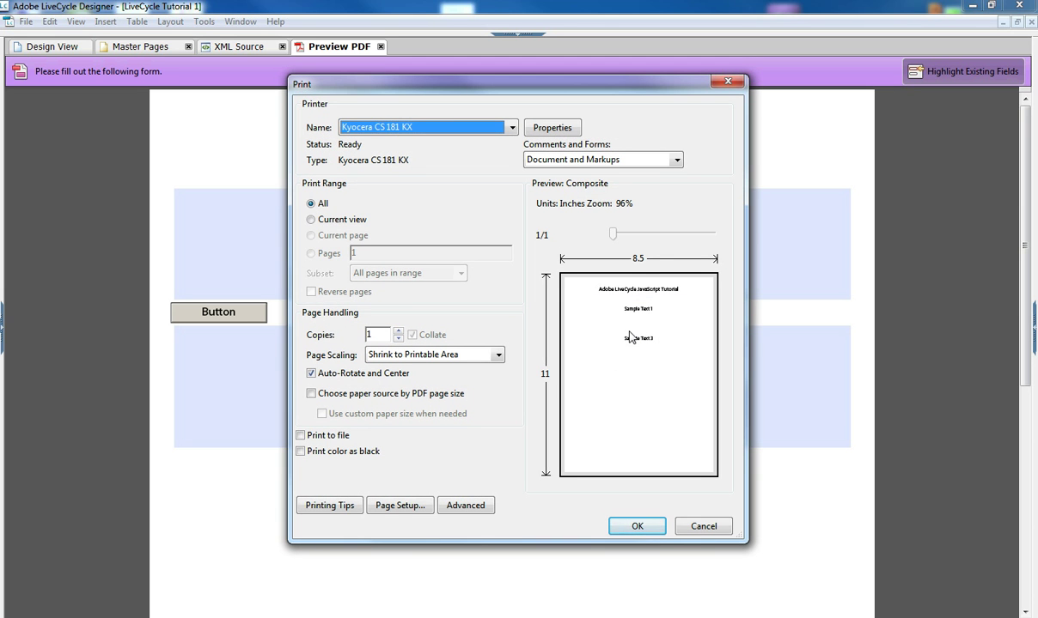
left_click(704, 527)
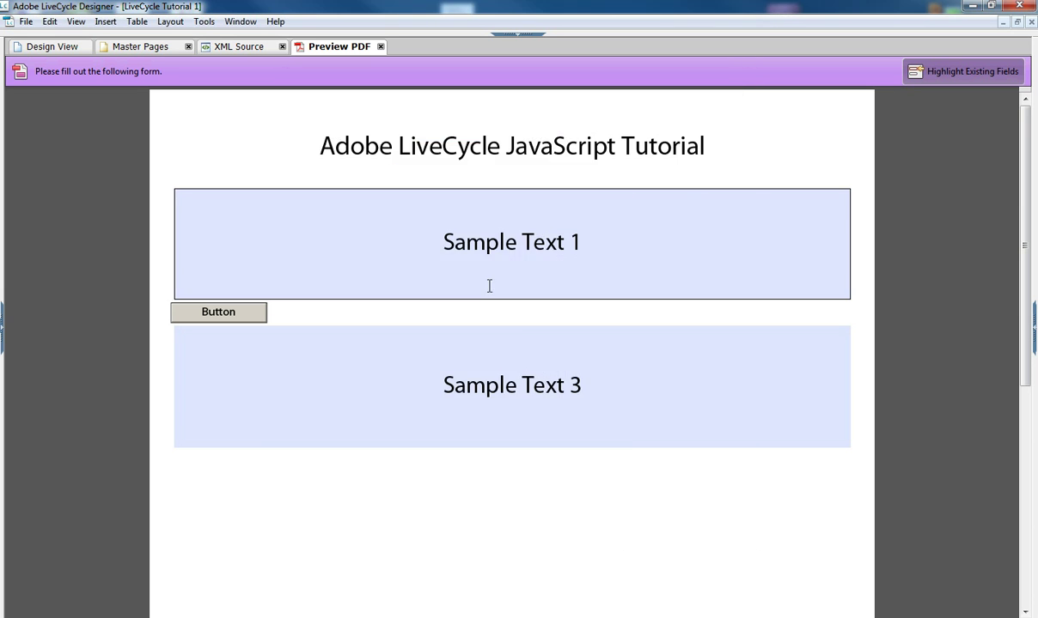
Step: Delete Button1 from the form and select the txtTwo field
left_click(64, 48)
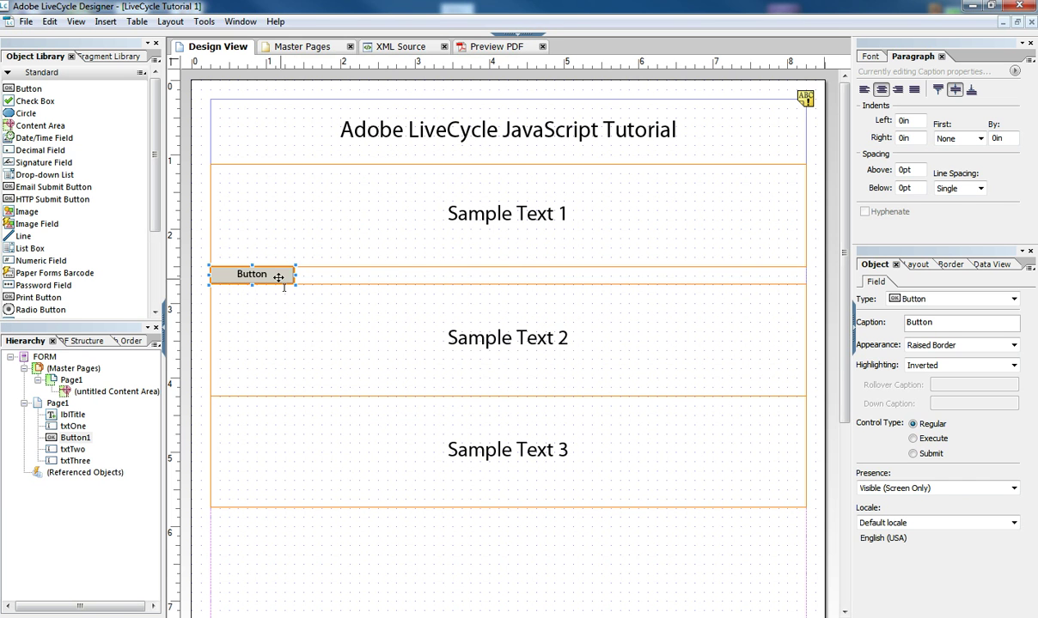
key("Delete")
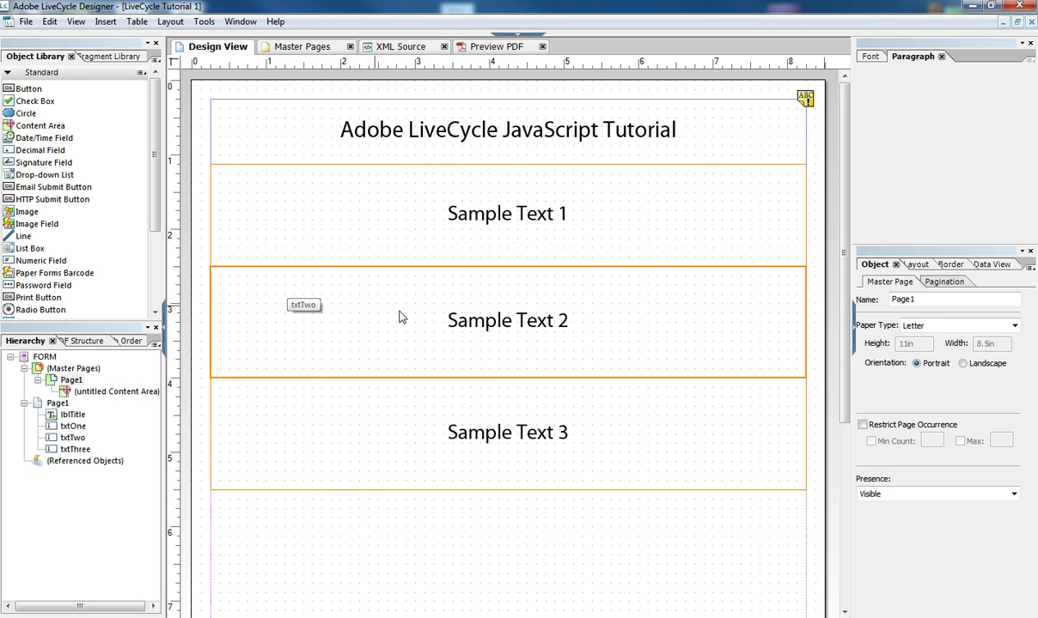
left_click(560, 307)
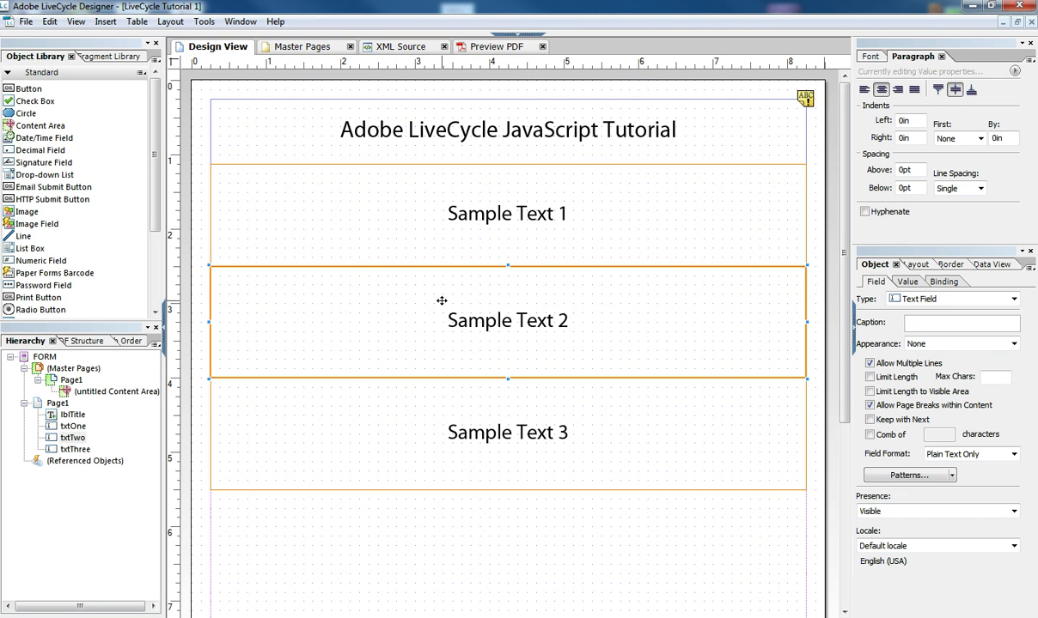
Step: Review txtTwo's exit event script that hides the field when rawValue == "hide"
left_click(532, 36)
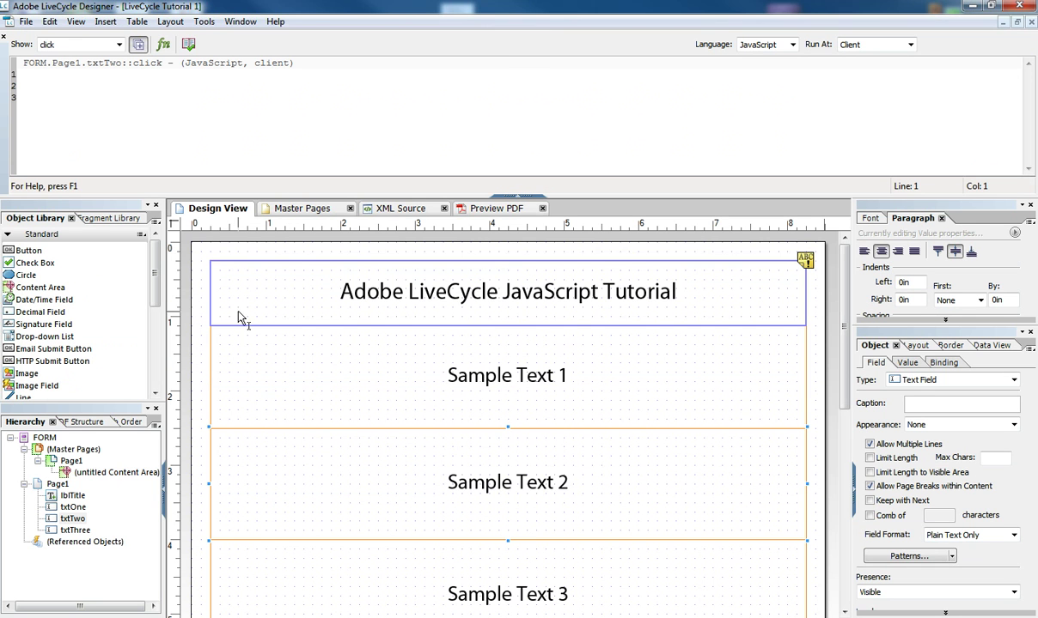
left_click(118, 44)
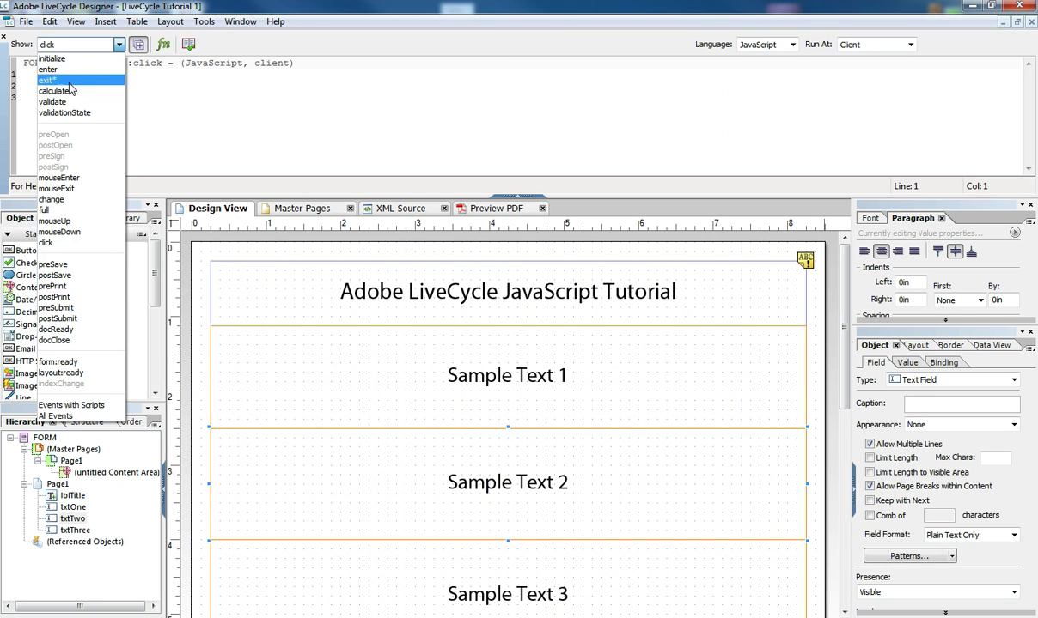
left_click(68, 78)
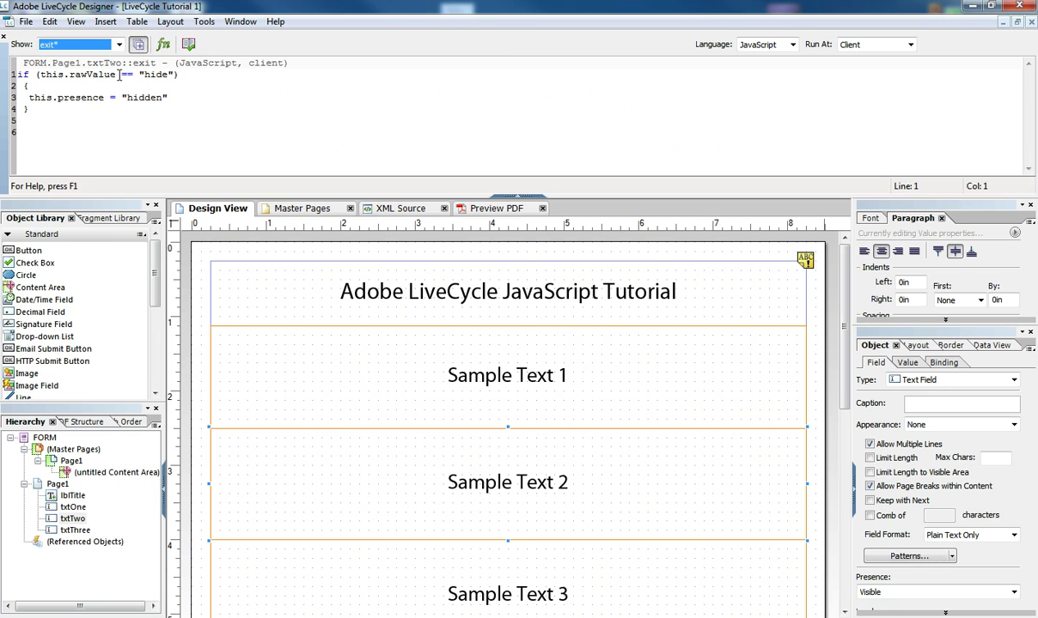
mouse_move(166, 75)
left_mouse_down()
mouse_move(145, 76)
mouse_move(169, 74)
left_mouse_up()
left_click_drag(30, 99, 167, 98)
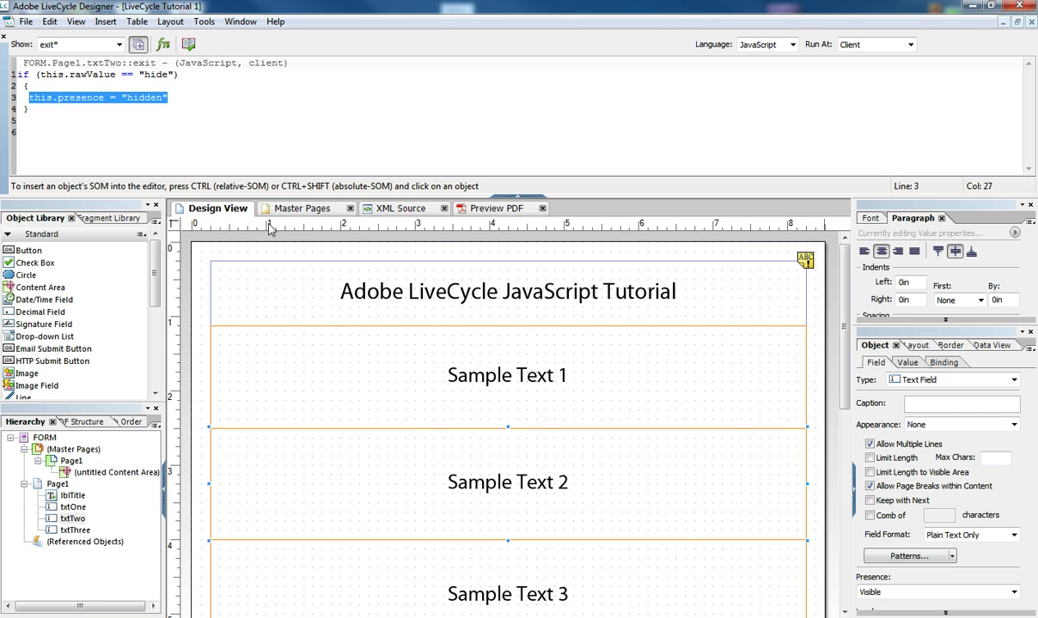
left_click(515, 196)
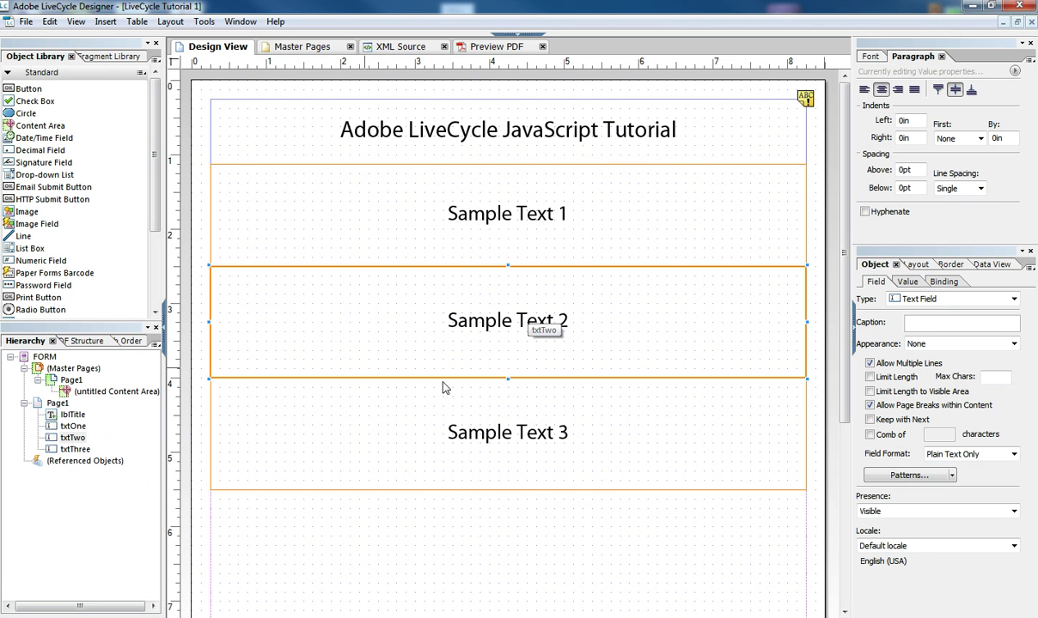
Step: In the PDF preview, paste three extra 'Sample Text 1' lines into the first field
left_click(498, 47)
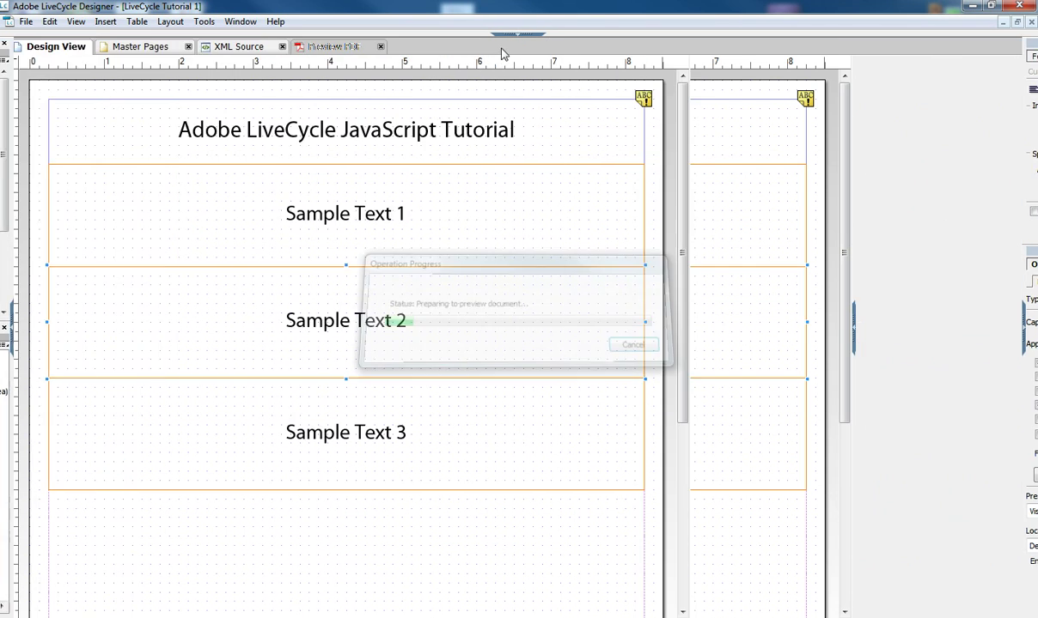
left_click_drag(584, 365, 430, 365)
left_click_drag(591, 242, 440, 242)
key("ctrl+c")
left_click(618, 242)
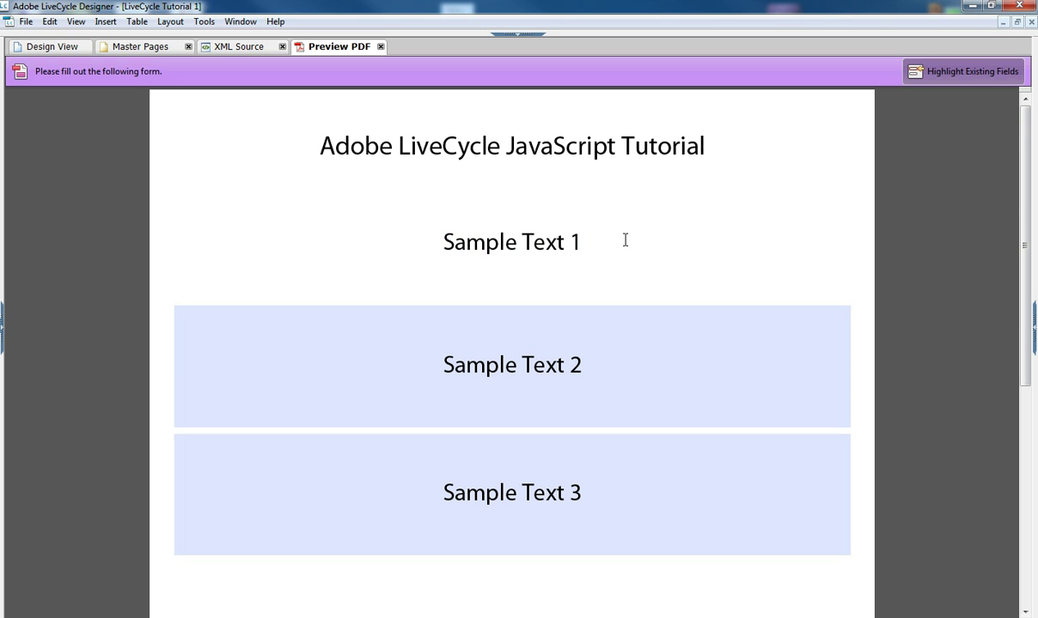
key("Return")
key("ctrl+v")
key("Return")
key("ctrl+v")
key("Return")
key("ctrl+v")
key("Return")
key("ctrl+v")
key("Tab")
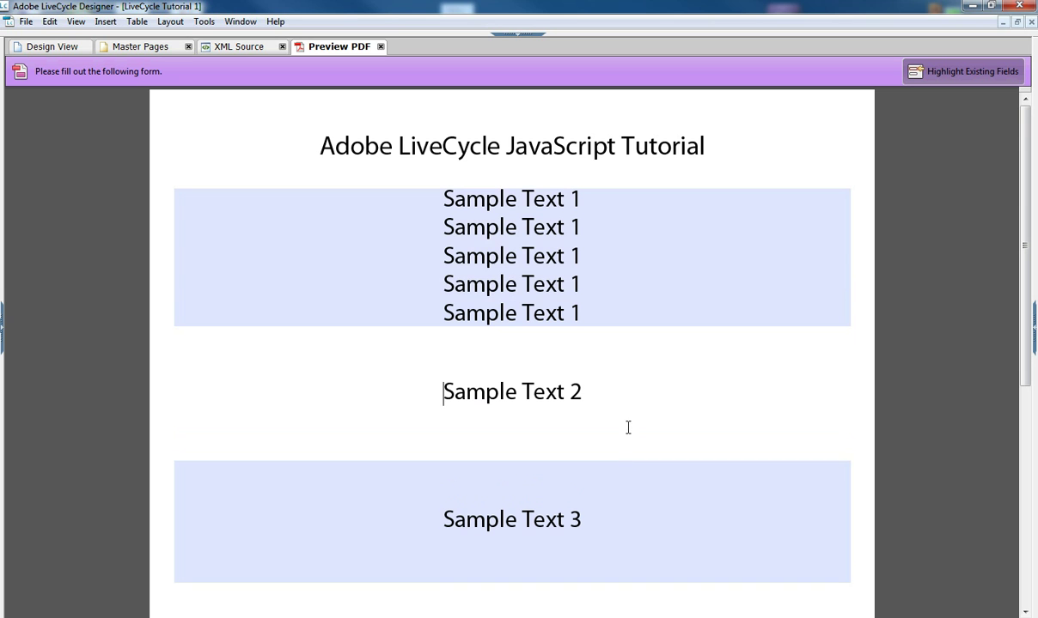
Step: Paste three extra 'Sample Text 3' lines into the third field
left_click_drag(584, 520, 441, 521)
key("ctrl+c")
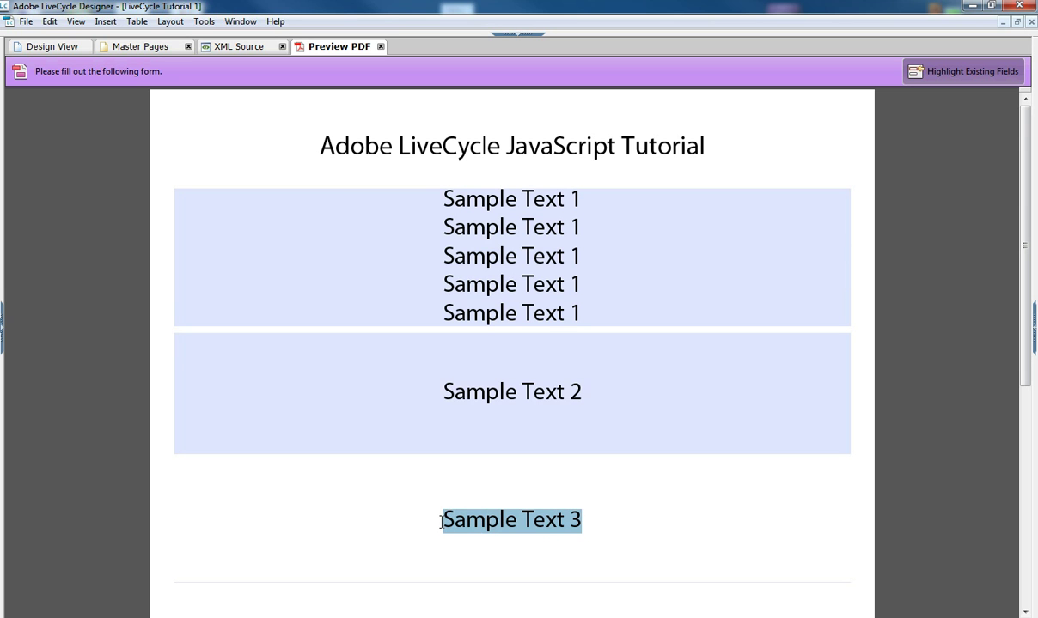
left_click(626, 525)
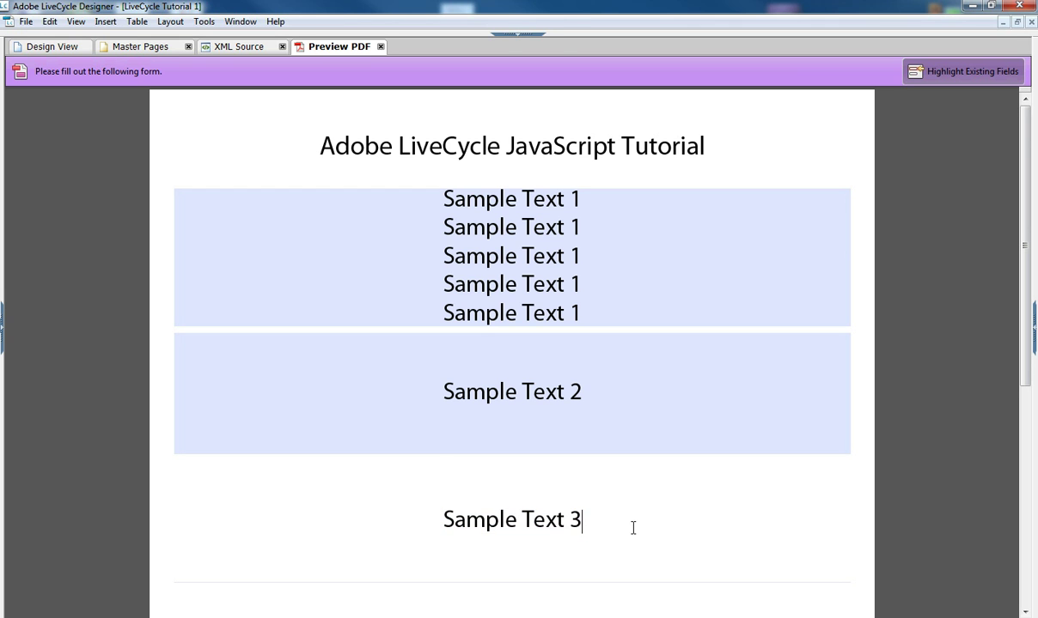
key("Return")
key("ctrl+v")
key("Return")
key("ctrl+v")
key("Return")
key("ctrl+v")
key("Return")
key("ctrl+v")
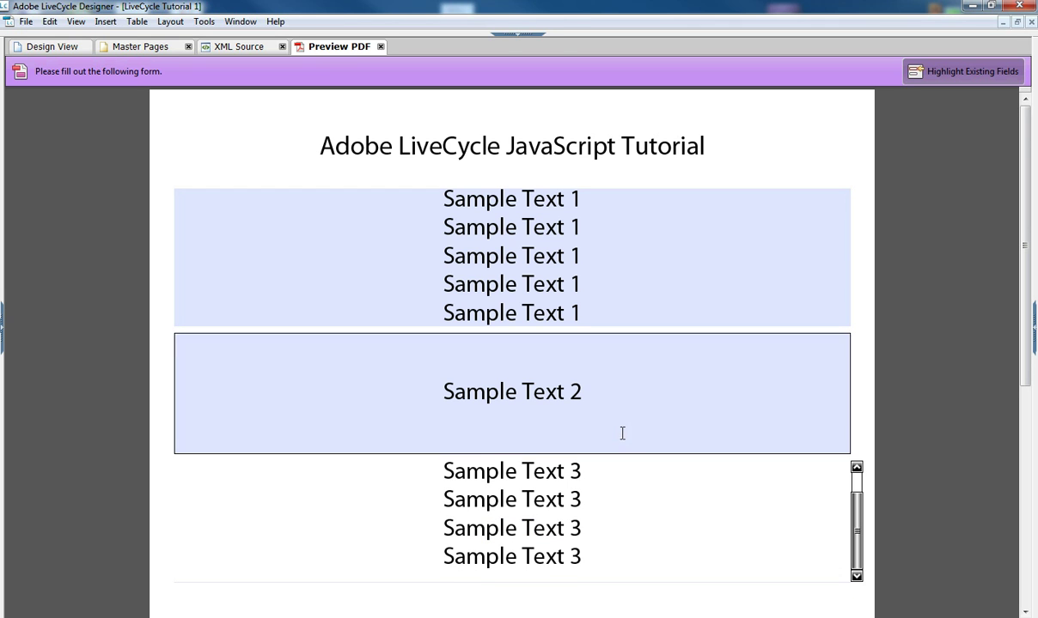
key("shift+Tab")
Step: Replace the middle field's text with 'hide' and tab out so it disappears
left_click_drag(585, 404, 405, 378)
key("Delete")
left_click(621, 295)
left_click(592, 398)
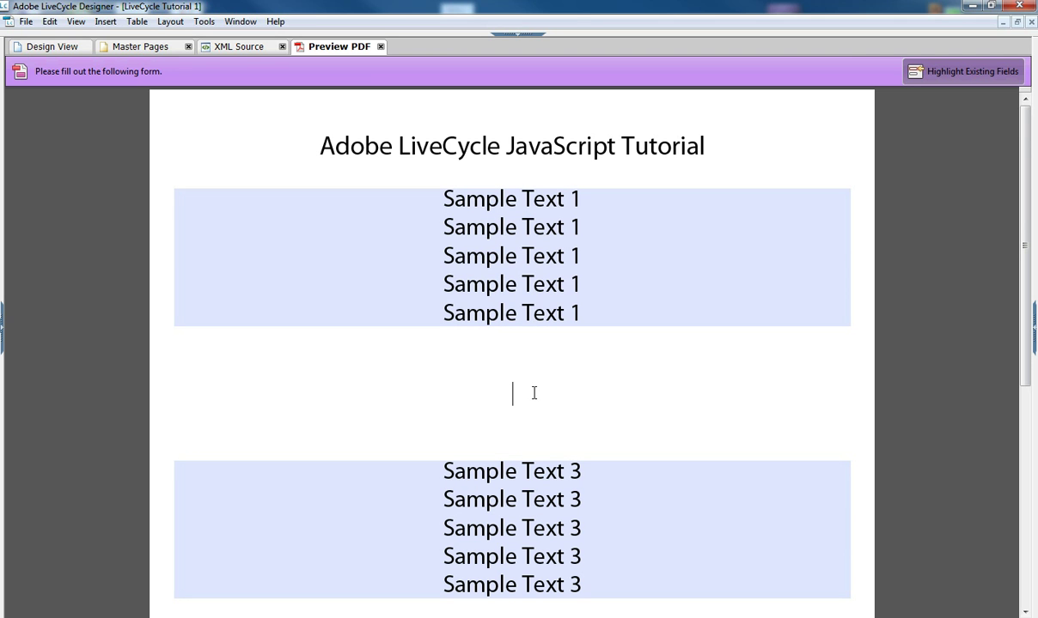
type("hide")
key("Tab")
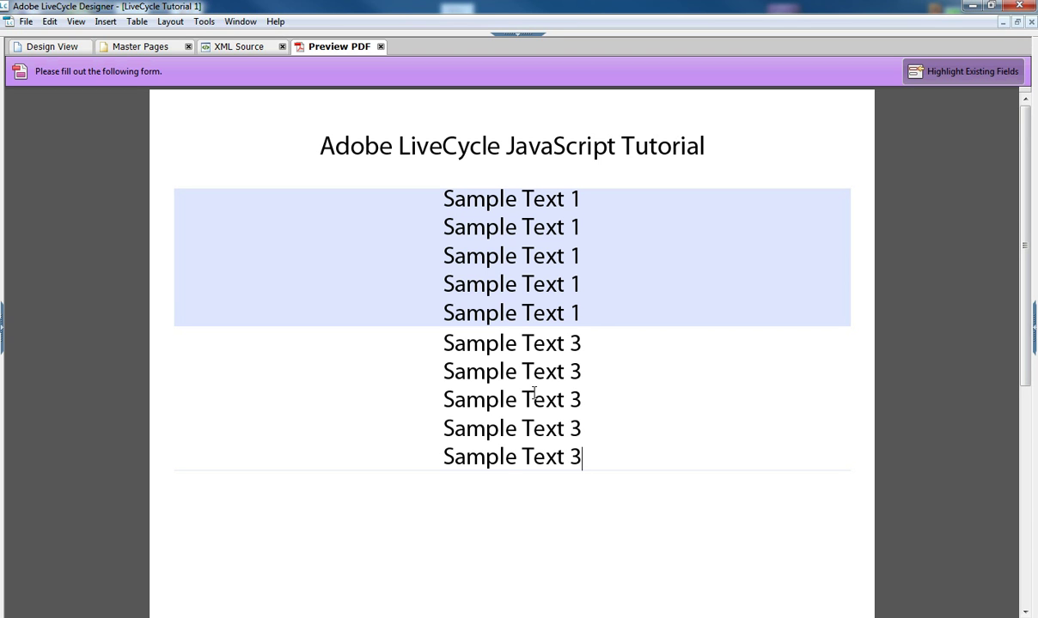
Step: Check the form in the Print dialog, then cancel printing
right_click(320, 476)
left_click(362, 400)
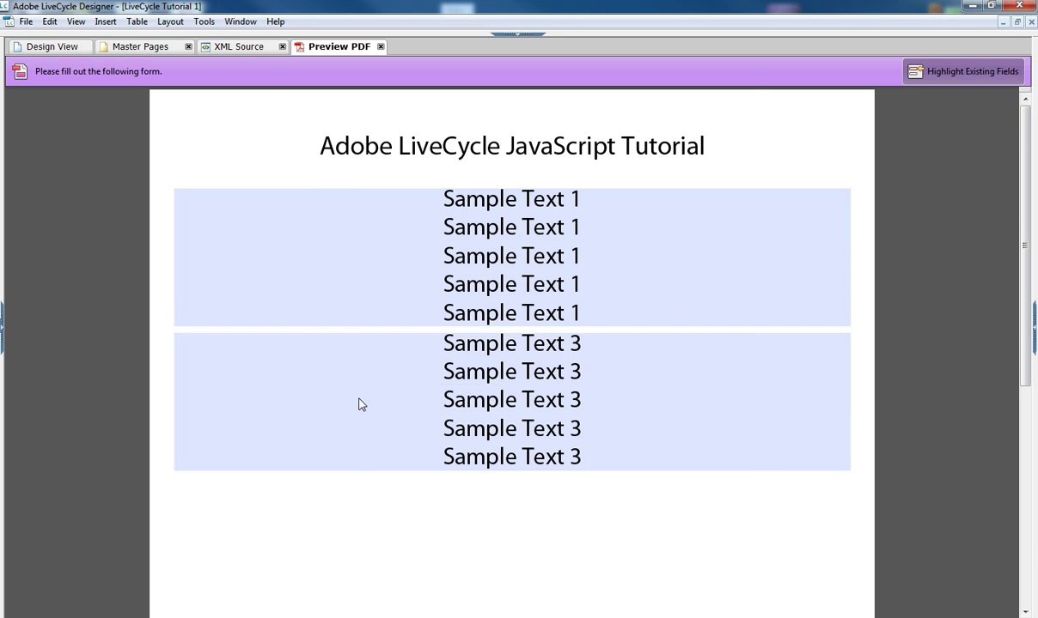
key("ctrl+p")
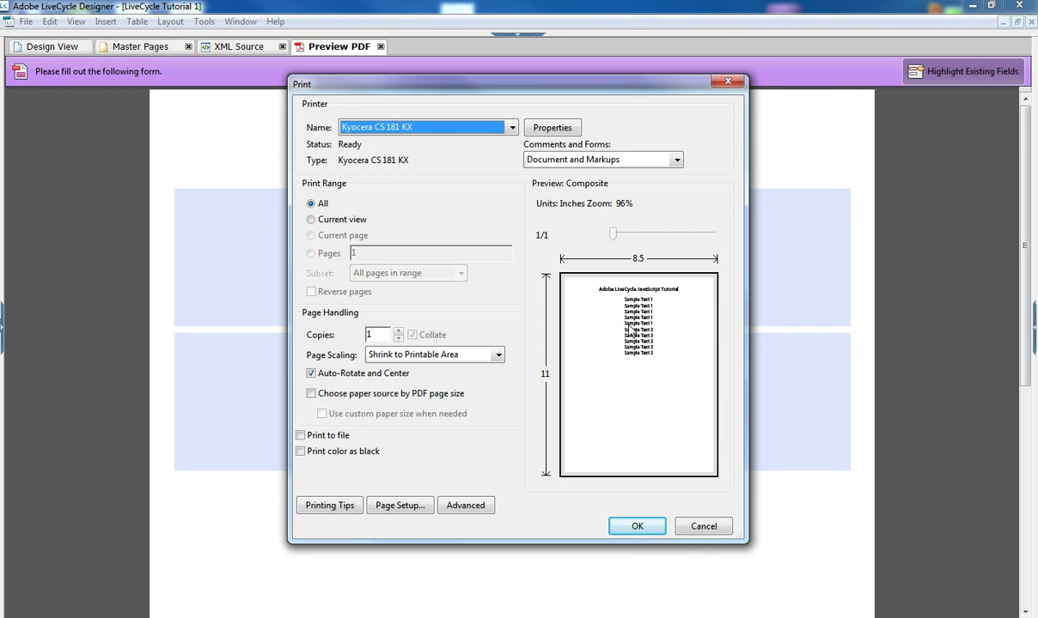
left_click(700, 524)
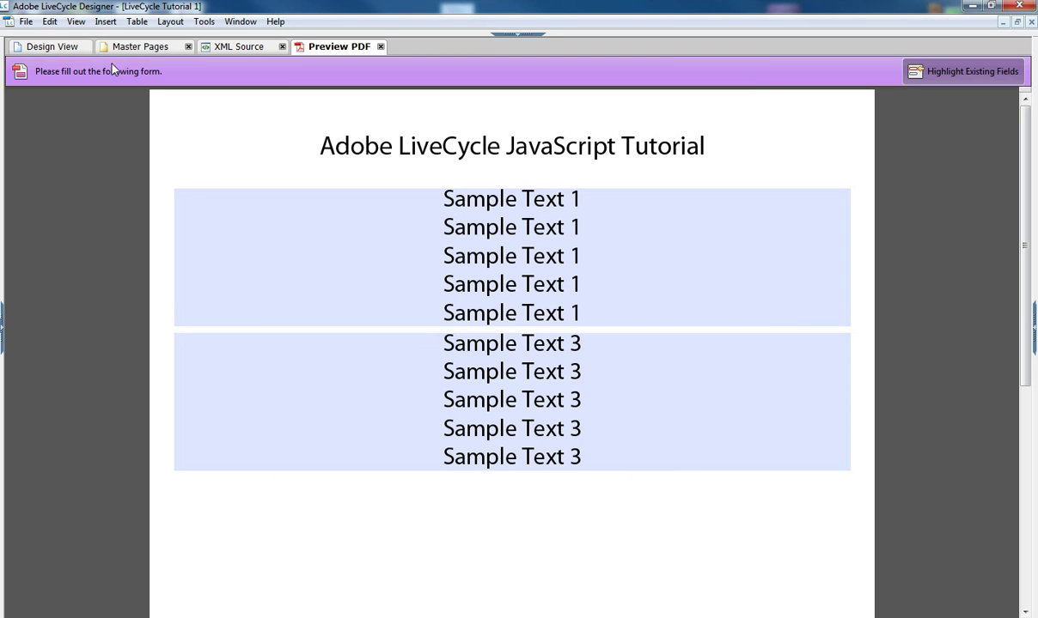
Step: Leave the PDF preview and return to Design View, where the three Sample Text fields reappear
left_click(64, 47)
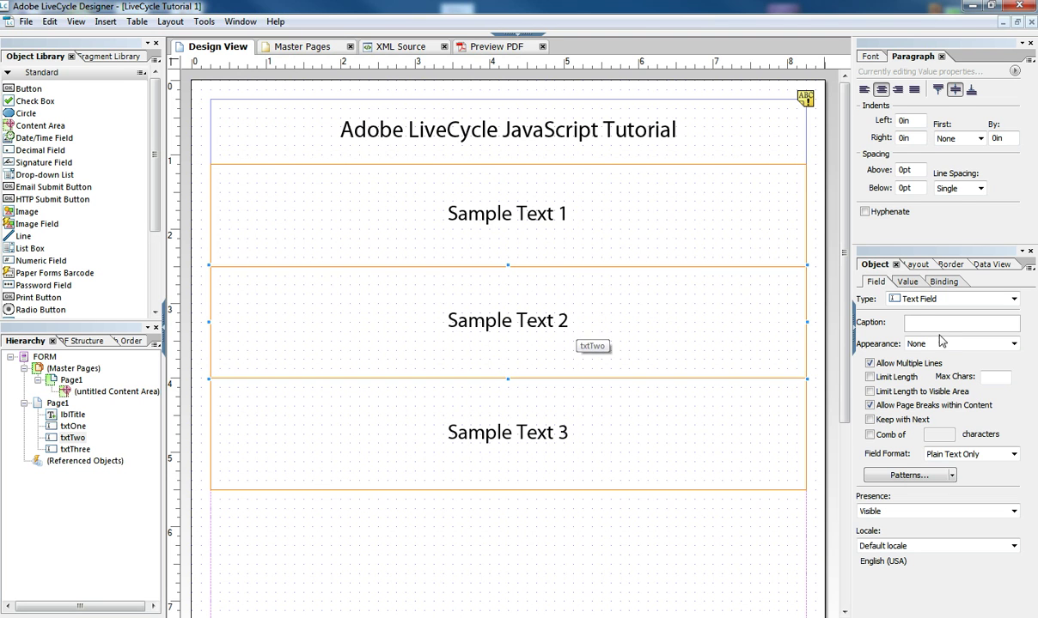
Step: Replace txtTwo's default value 'Sample Text 2' with [Type "hide" to Hide Field]
left_click(910, 285)
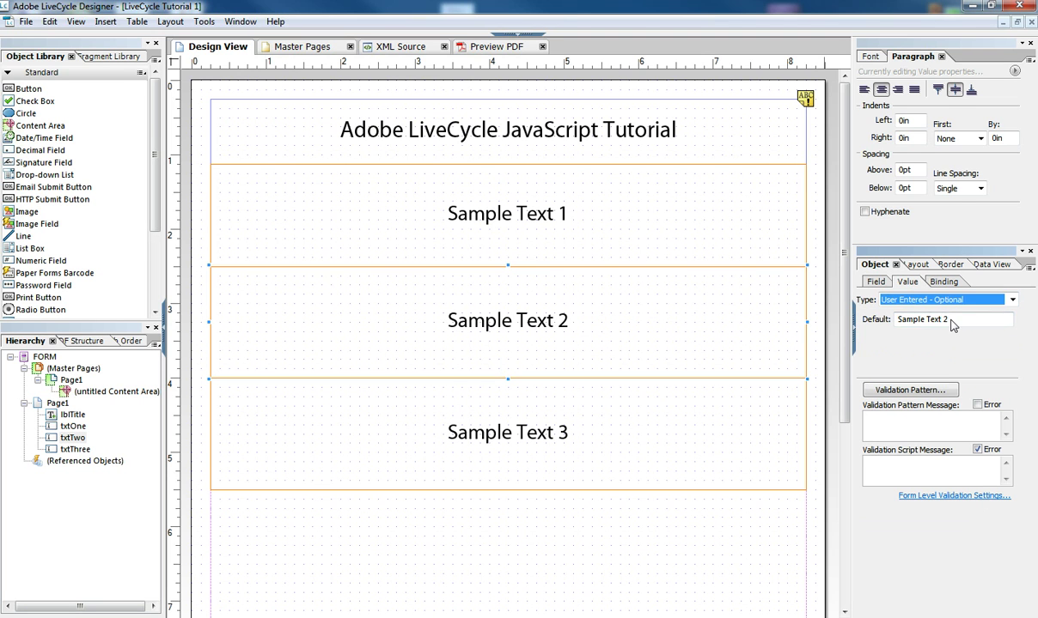
key("Tab")
key("BackSpace")
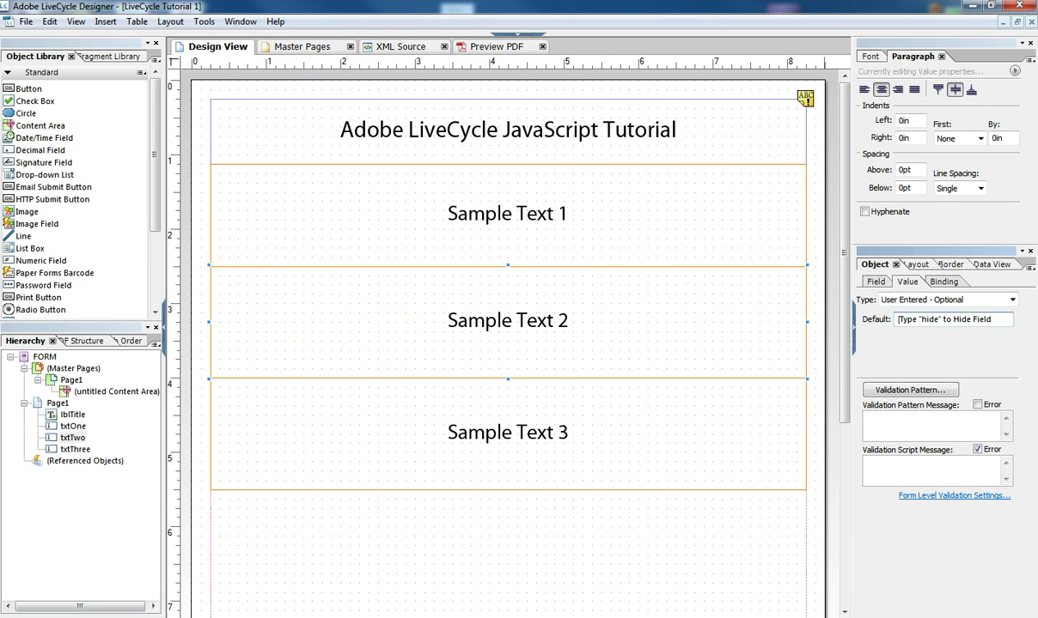
key("Return")
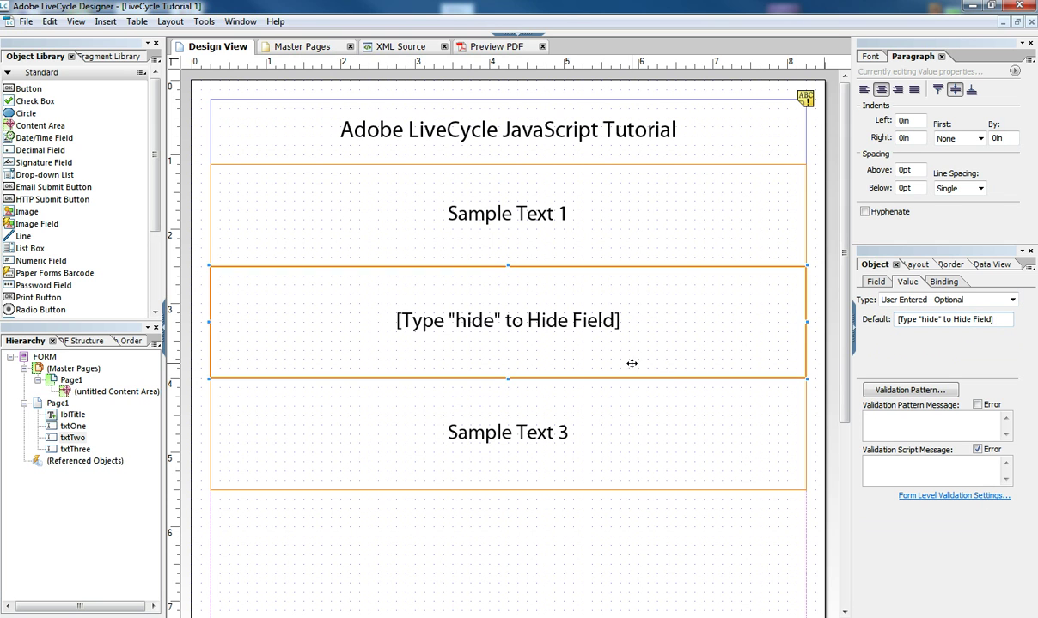
left_click(494, 46)
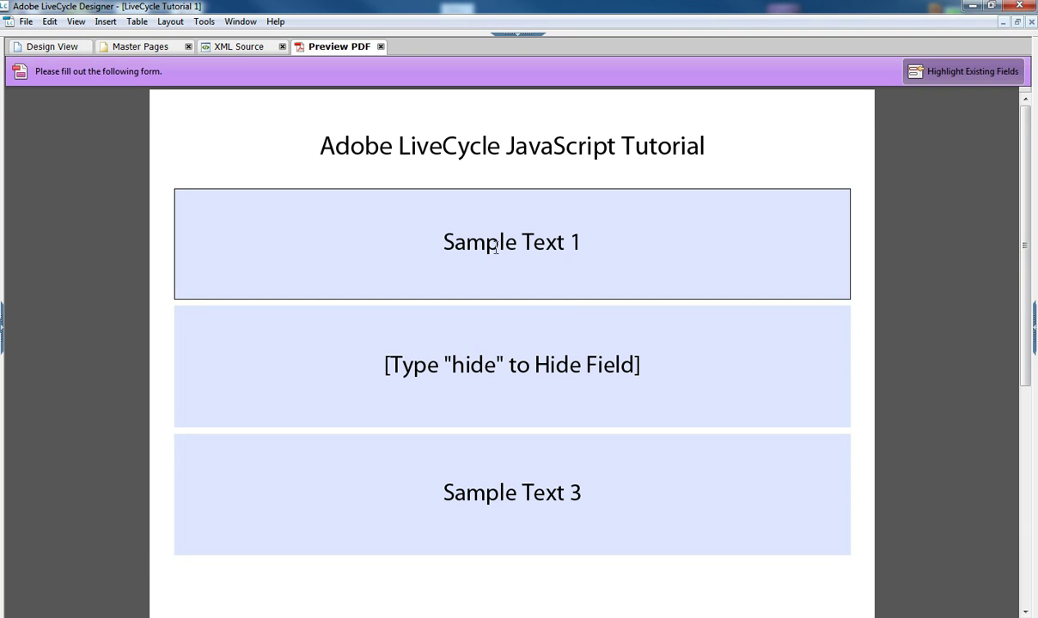
left_click(596, 242)
type("adasdf")
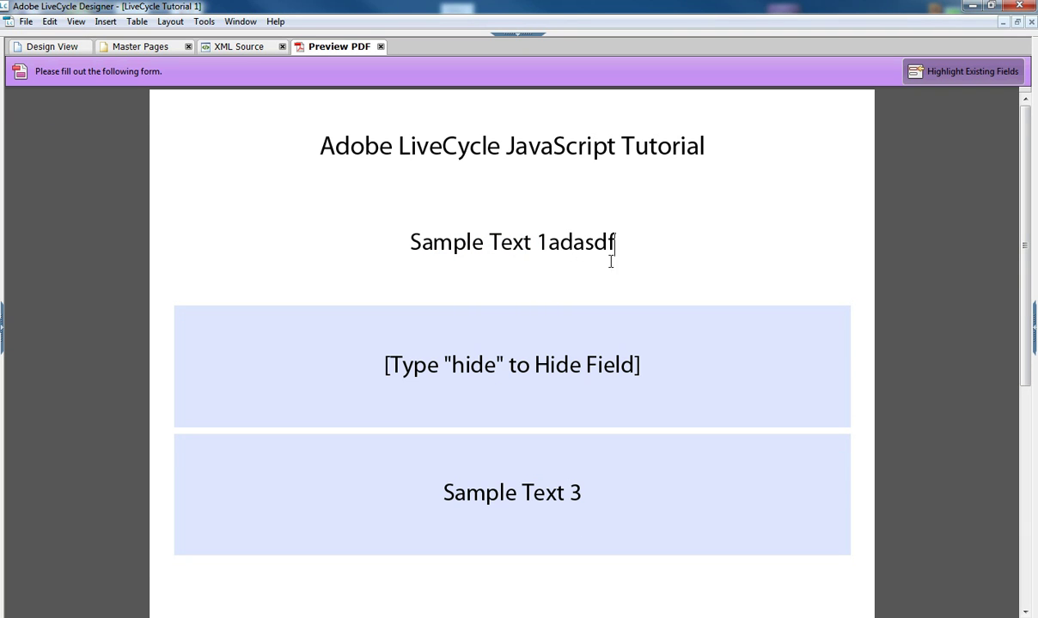
key("Return")
type("adsf")
key("Return")
type("asdf")
key("Return")
left_click(614, 365)
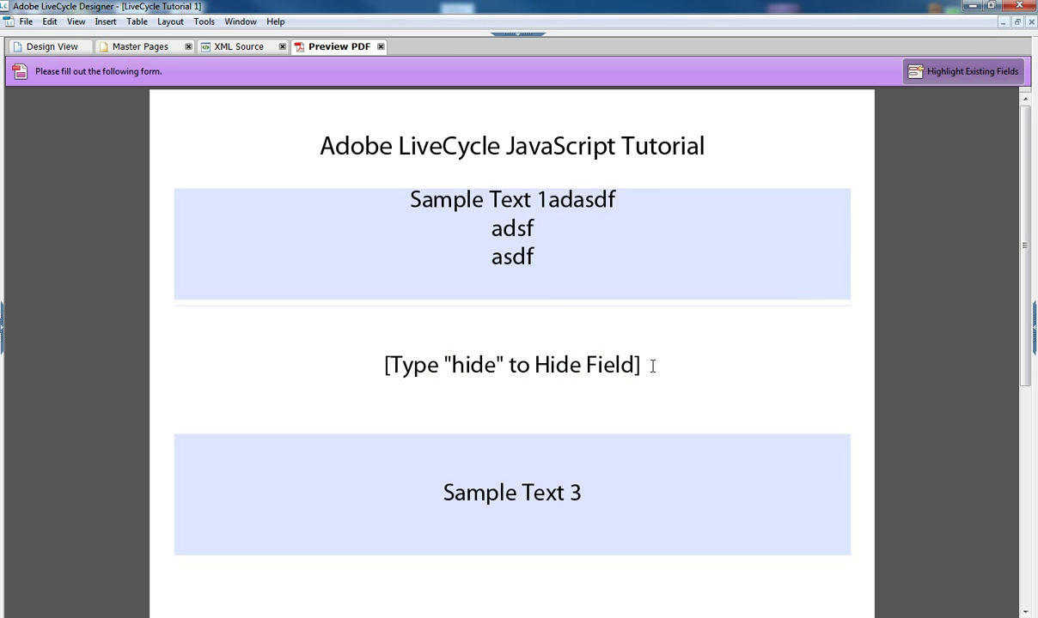
left_click_drag(650, 364, 374, 371)
type("hide")
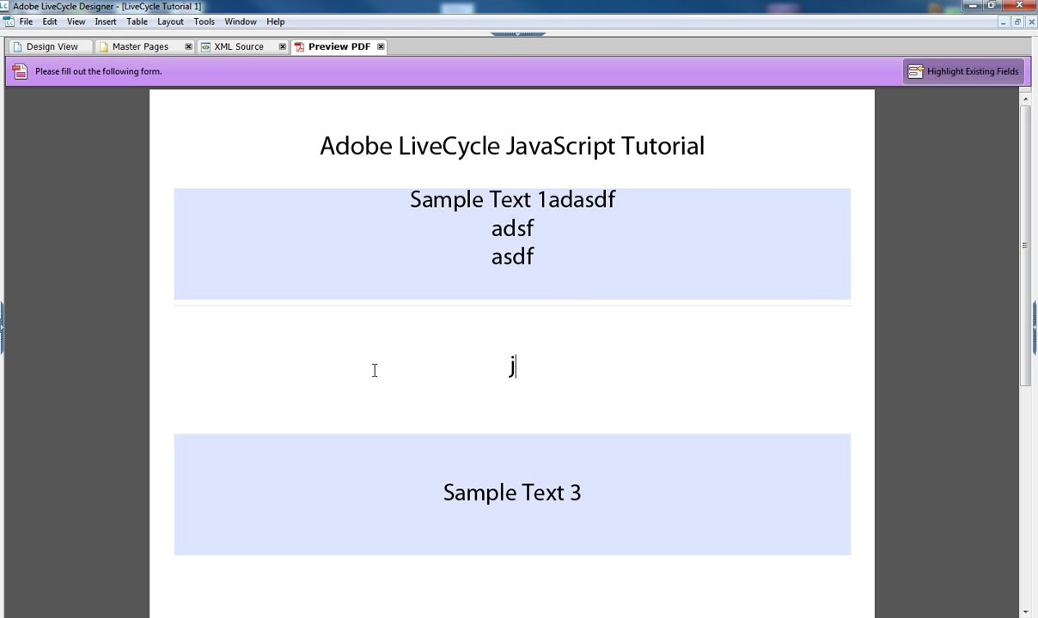
key("Tab")
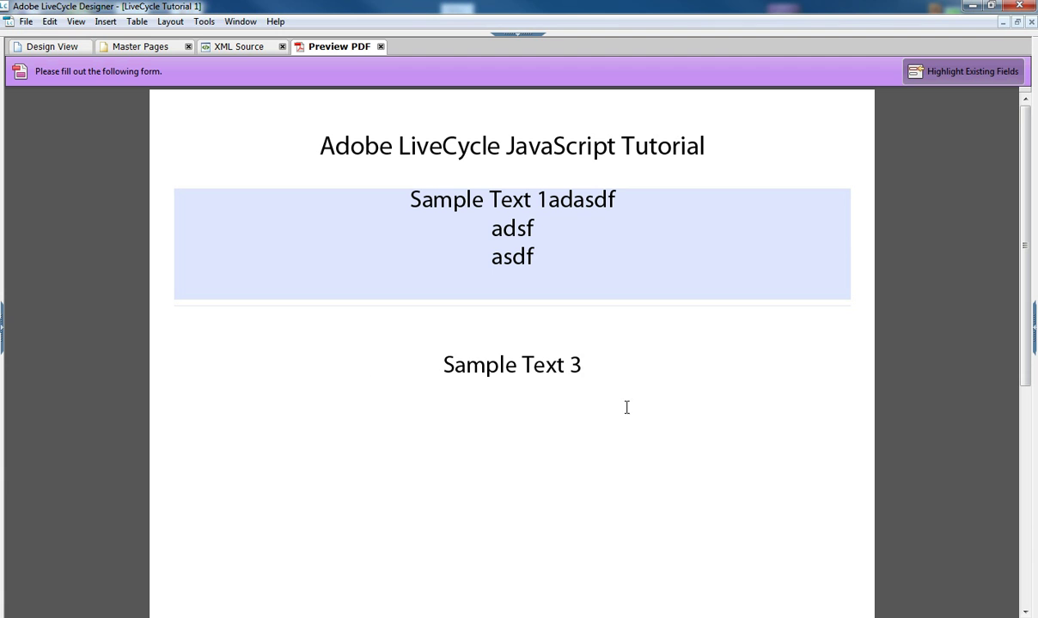
left_click_drag(635, 363, 433, 363)
type("adf")
key("Return")
type("adsfasdf")
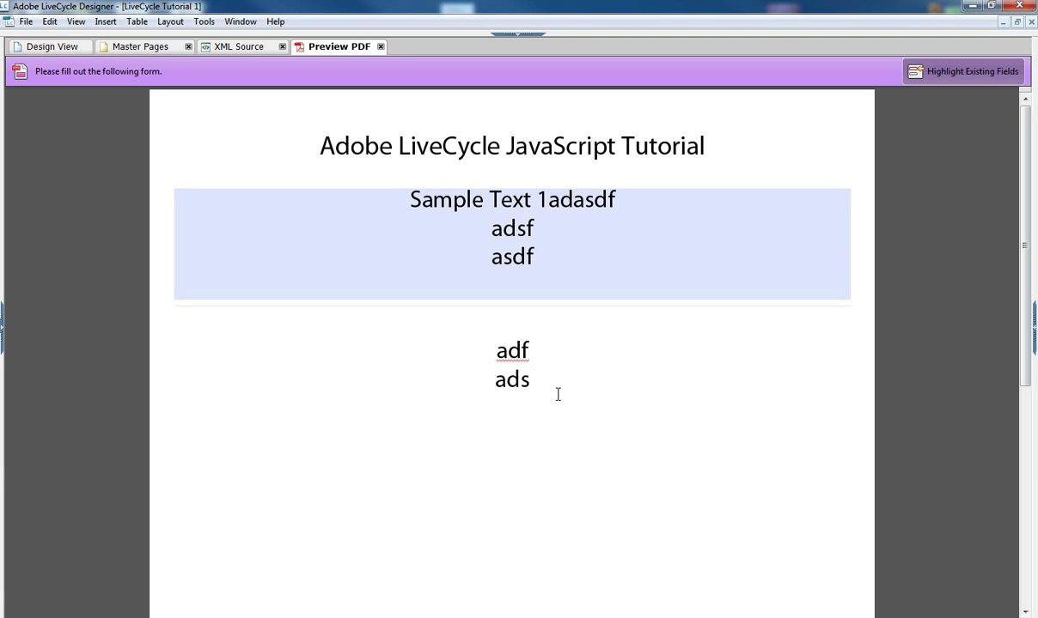
left_click(47, 48)
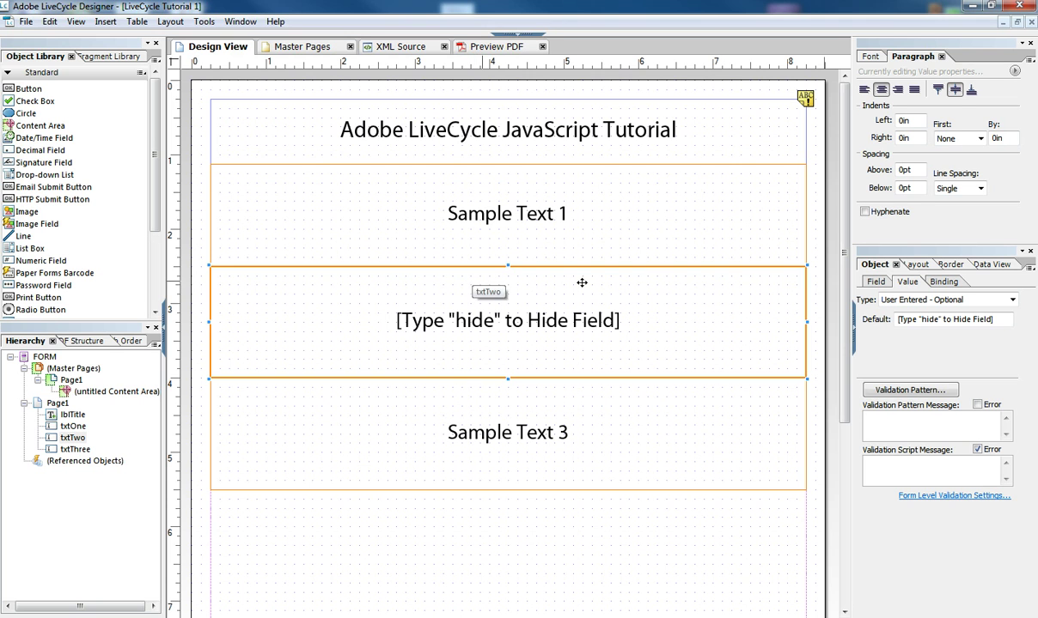
Step: Set Caption Position to Left for all three text fields, then check the form in PDF preview
left_click_drag(770, 477, 204, 167)
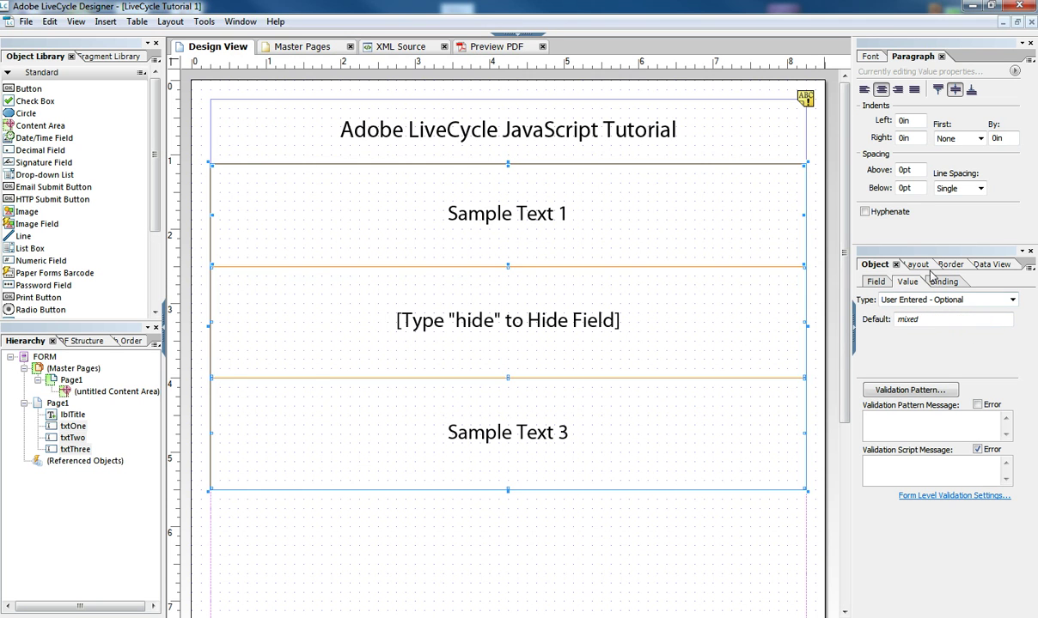
left_click(910, 265)
left_click(919, 429)
left_click(916, 443)
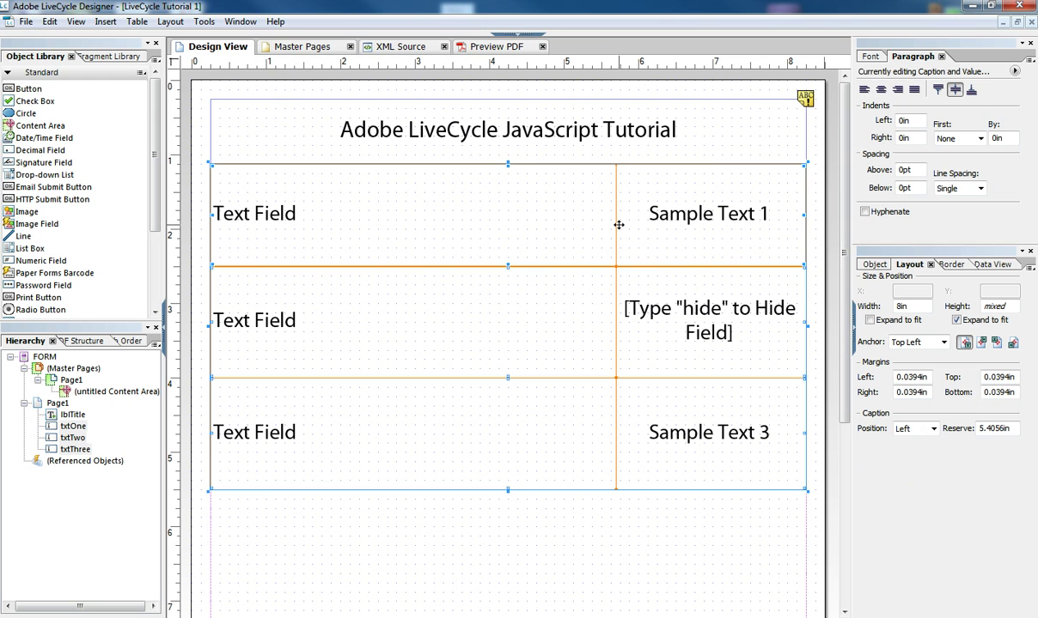
left_click(749, 118)
left_click(486, 47)
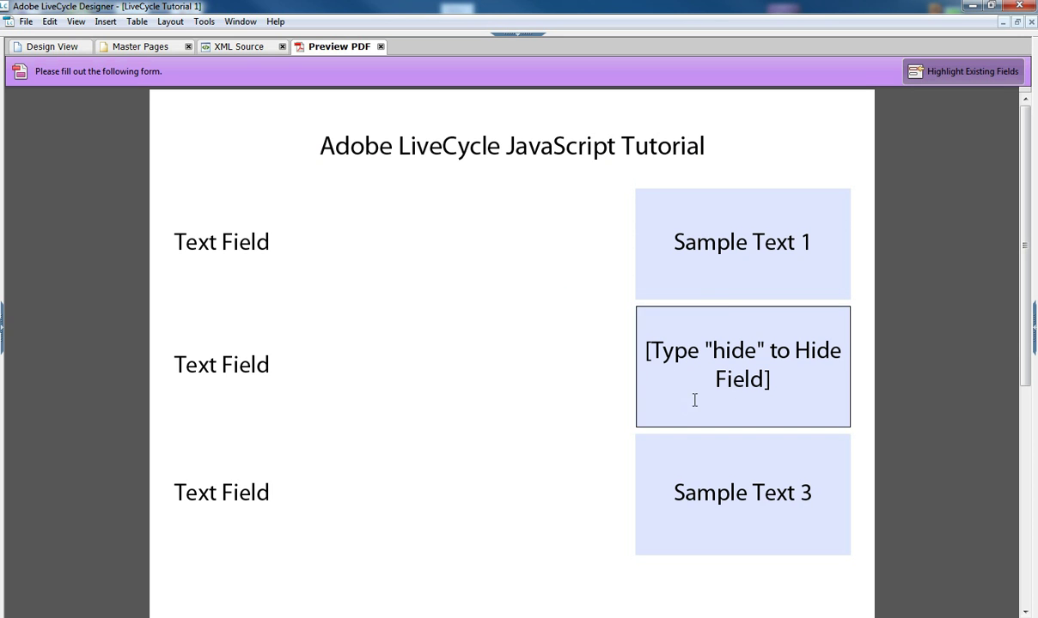
left_click(779, 233)
type("asdfasdf")
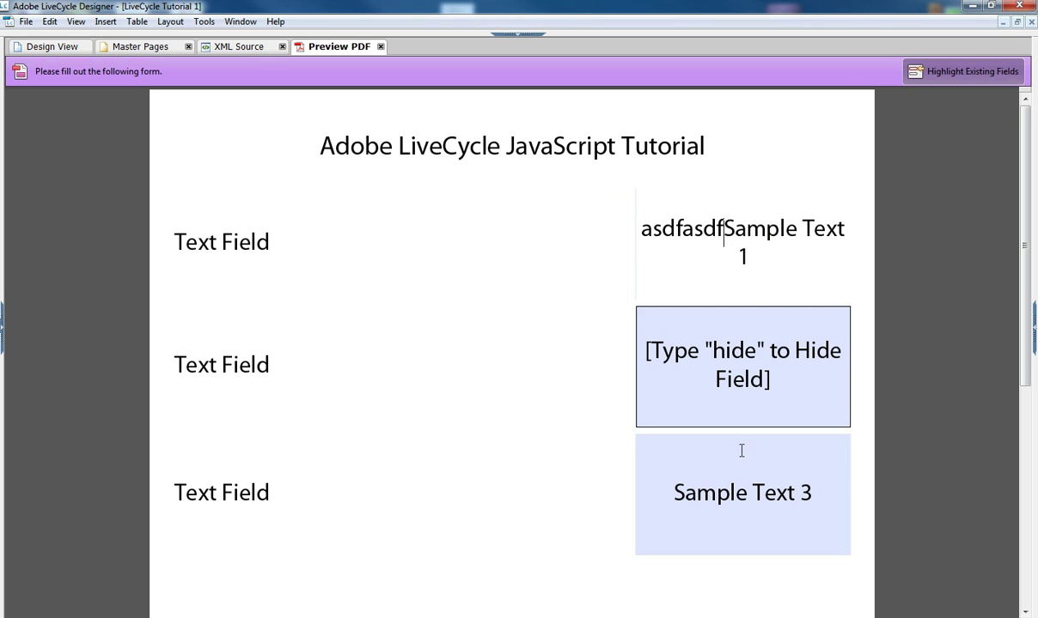
left_click(730, 489)
type("asdfasdfasd")
left_click(799, 410)
mouse_move(798, 409)
left_mouse_down()
mouse_move(722, 378)
mouse_move(625, 359)
left_mouse_up()
type("hide")
key("Return")
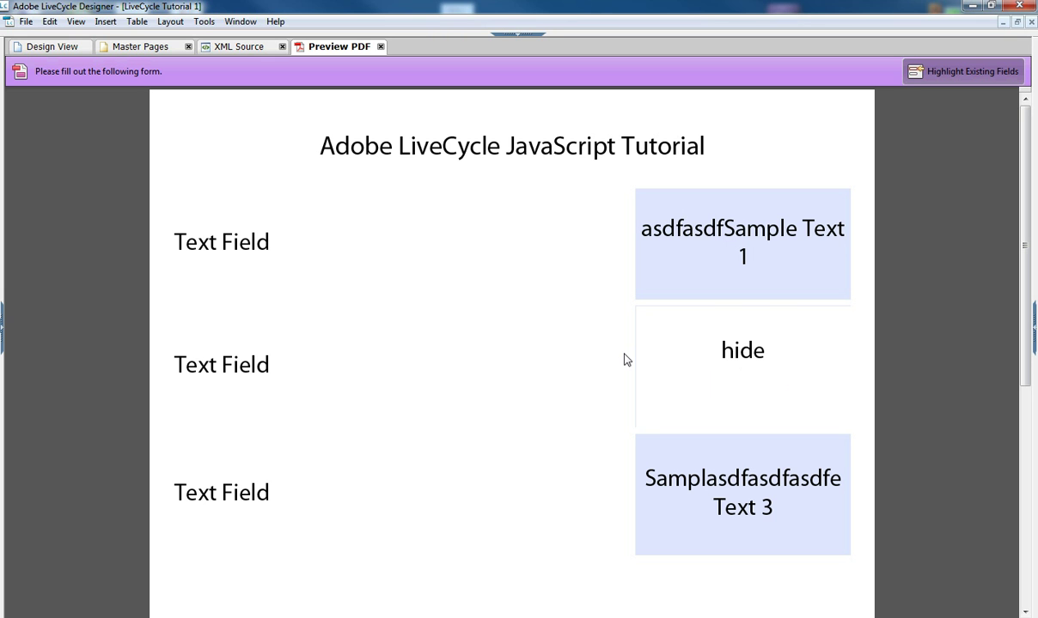
key("BackSpace")
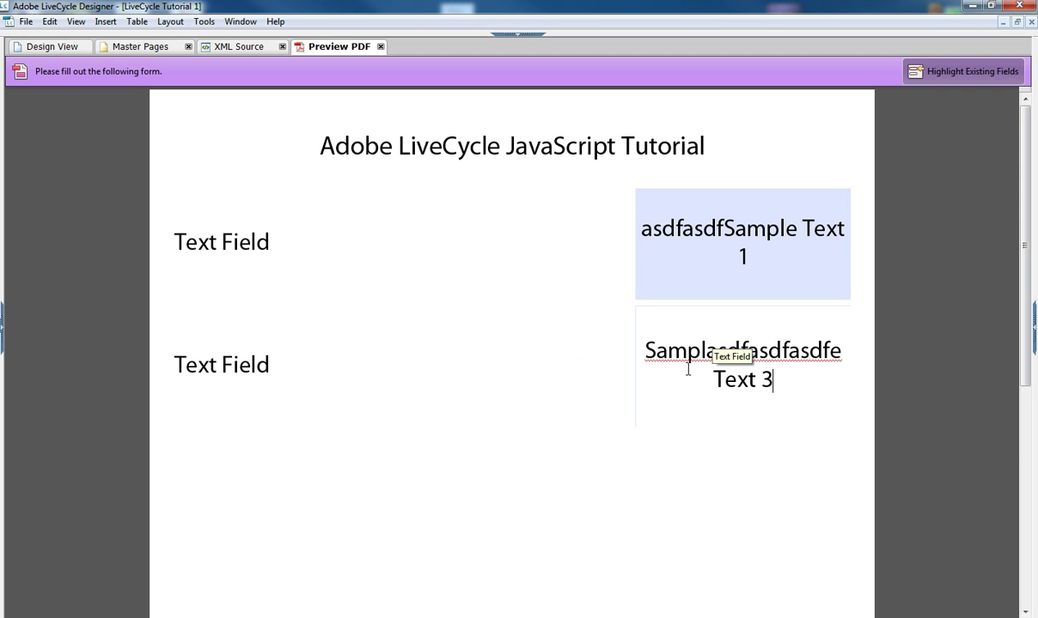
left_click(48, 45)
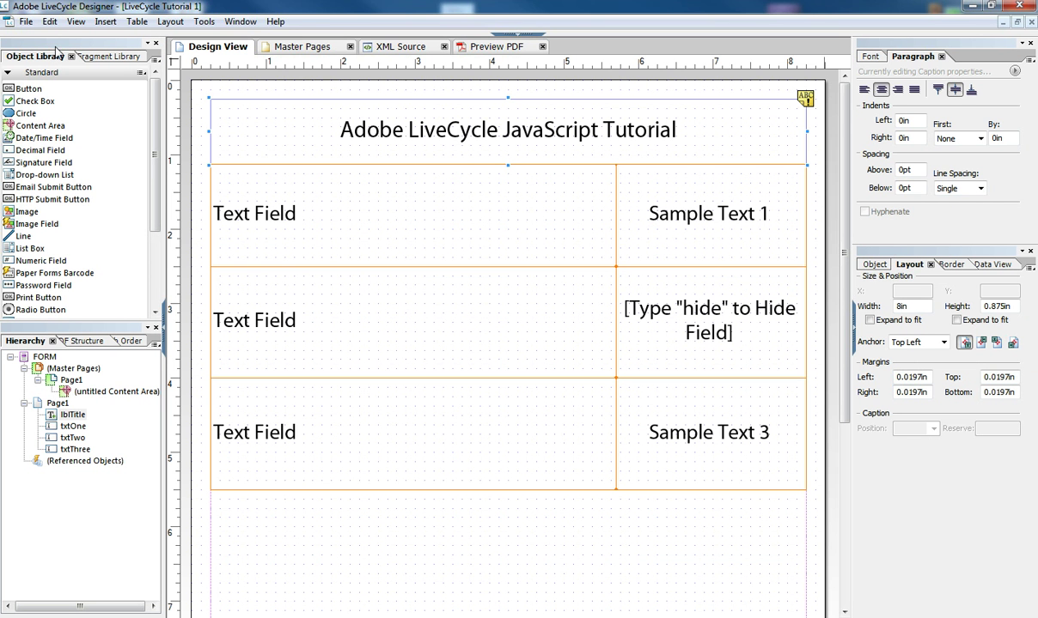